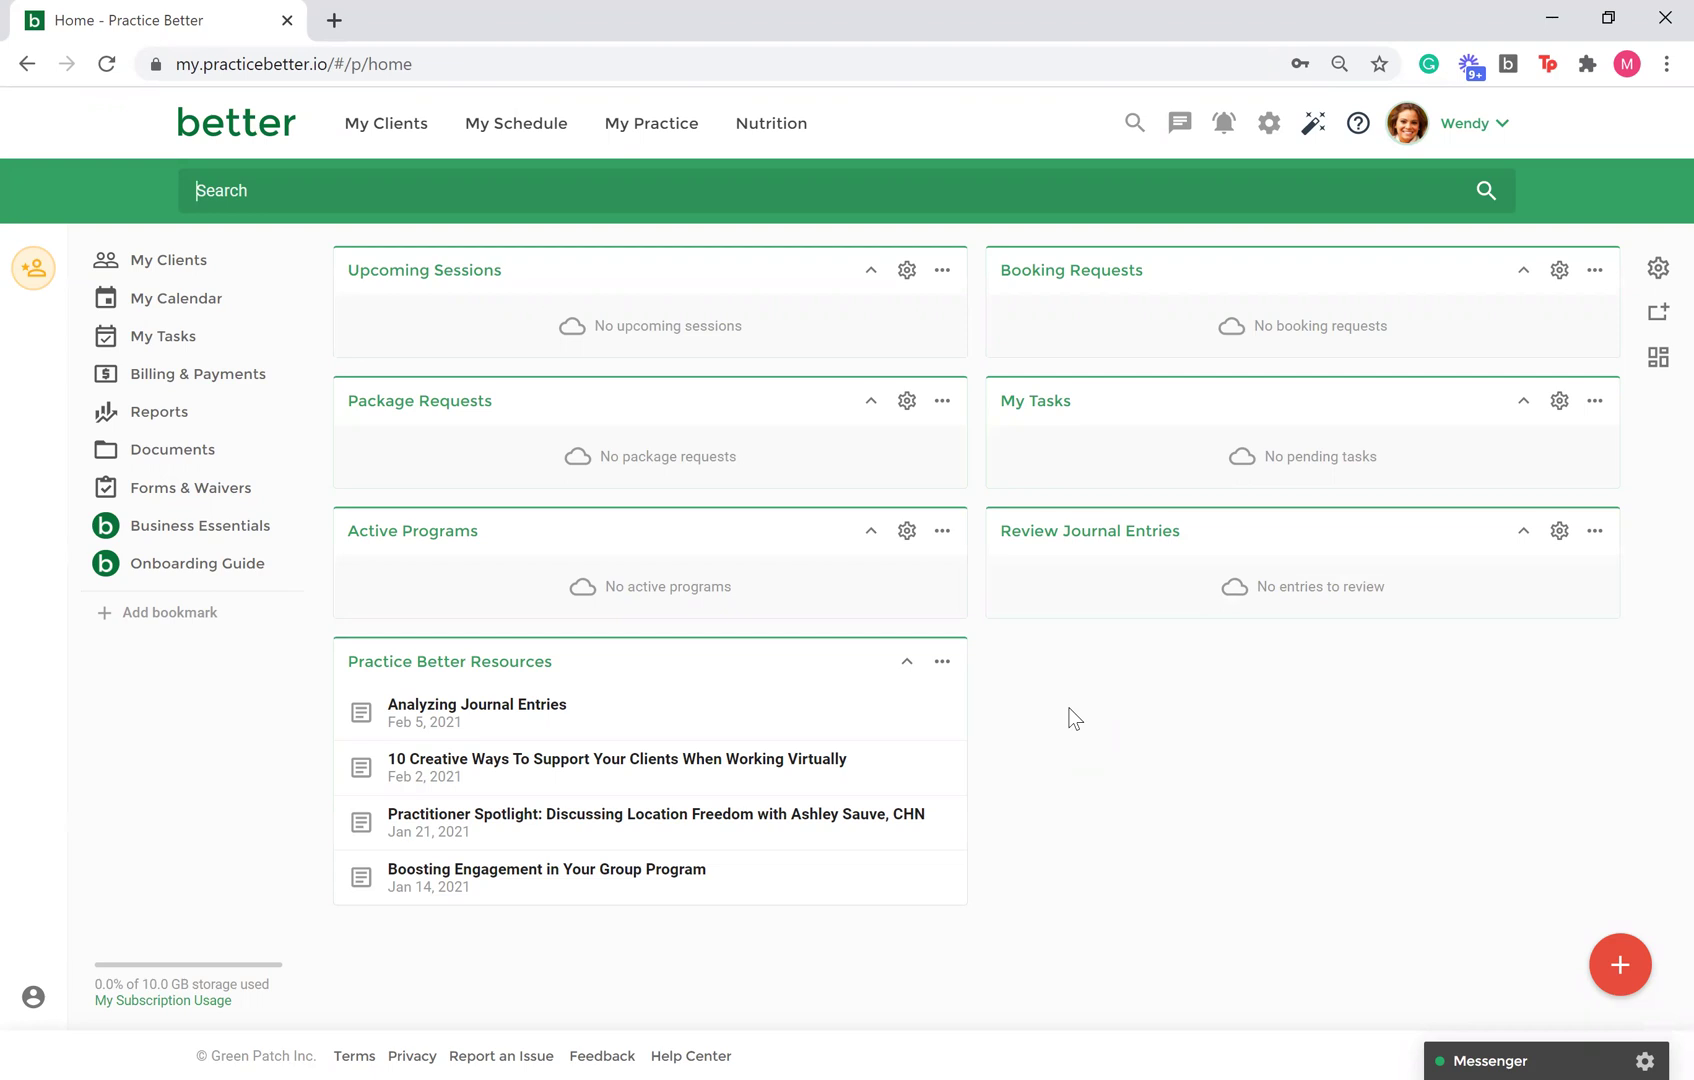
Step: Open the settings gear menu in the top bar
{"action": "left_click", "coordinate": [1268, 124]}
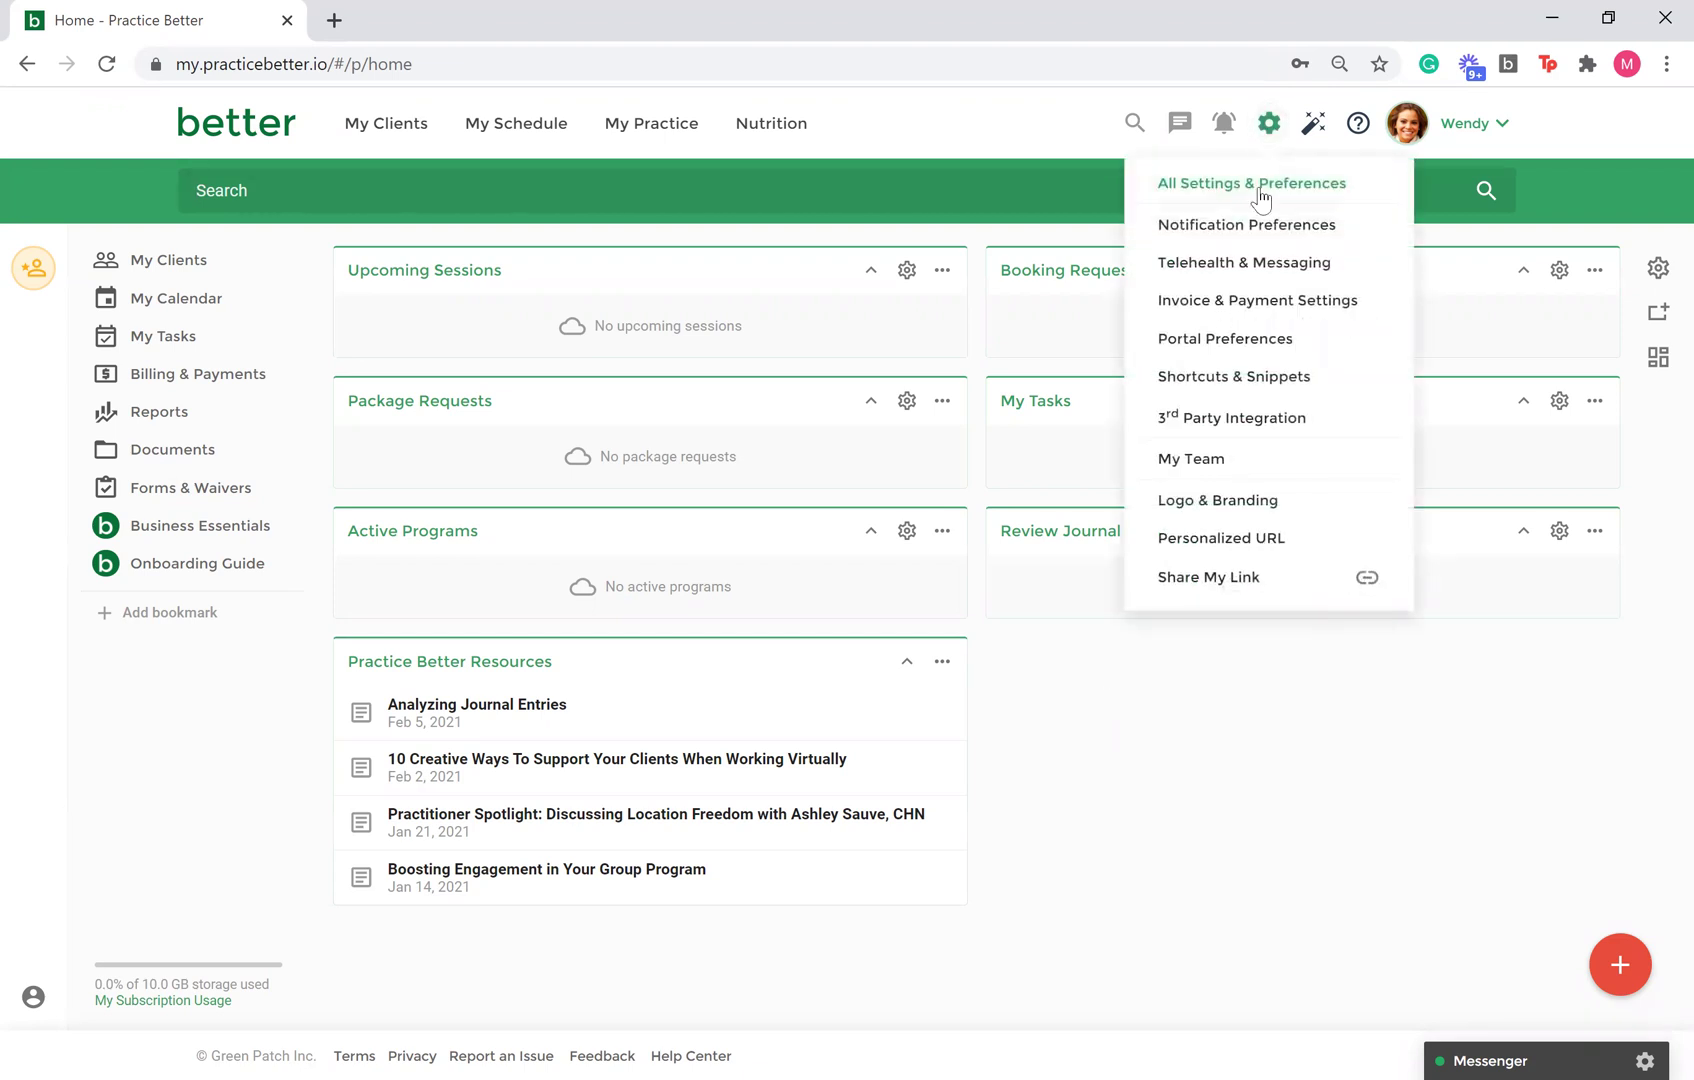
Step: Choose Shortcuts & Snippets to list the three saved text snippets
{"action": "left_click", "coordinate": [1257, 377]}
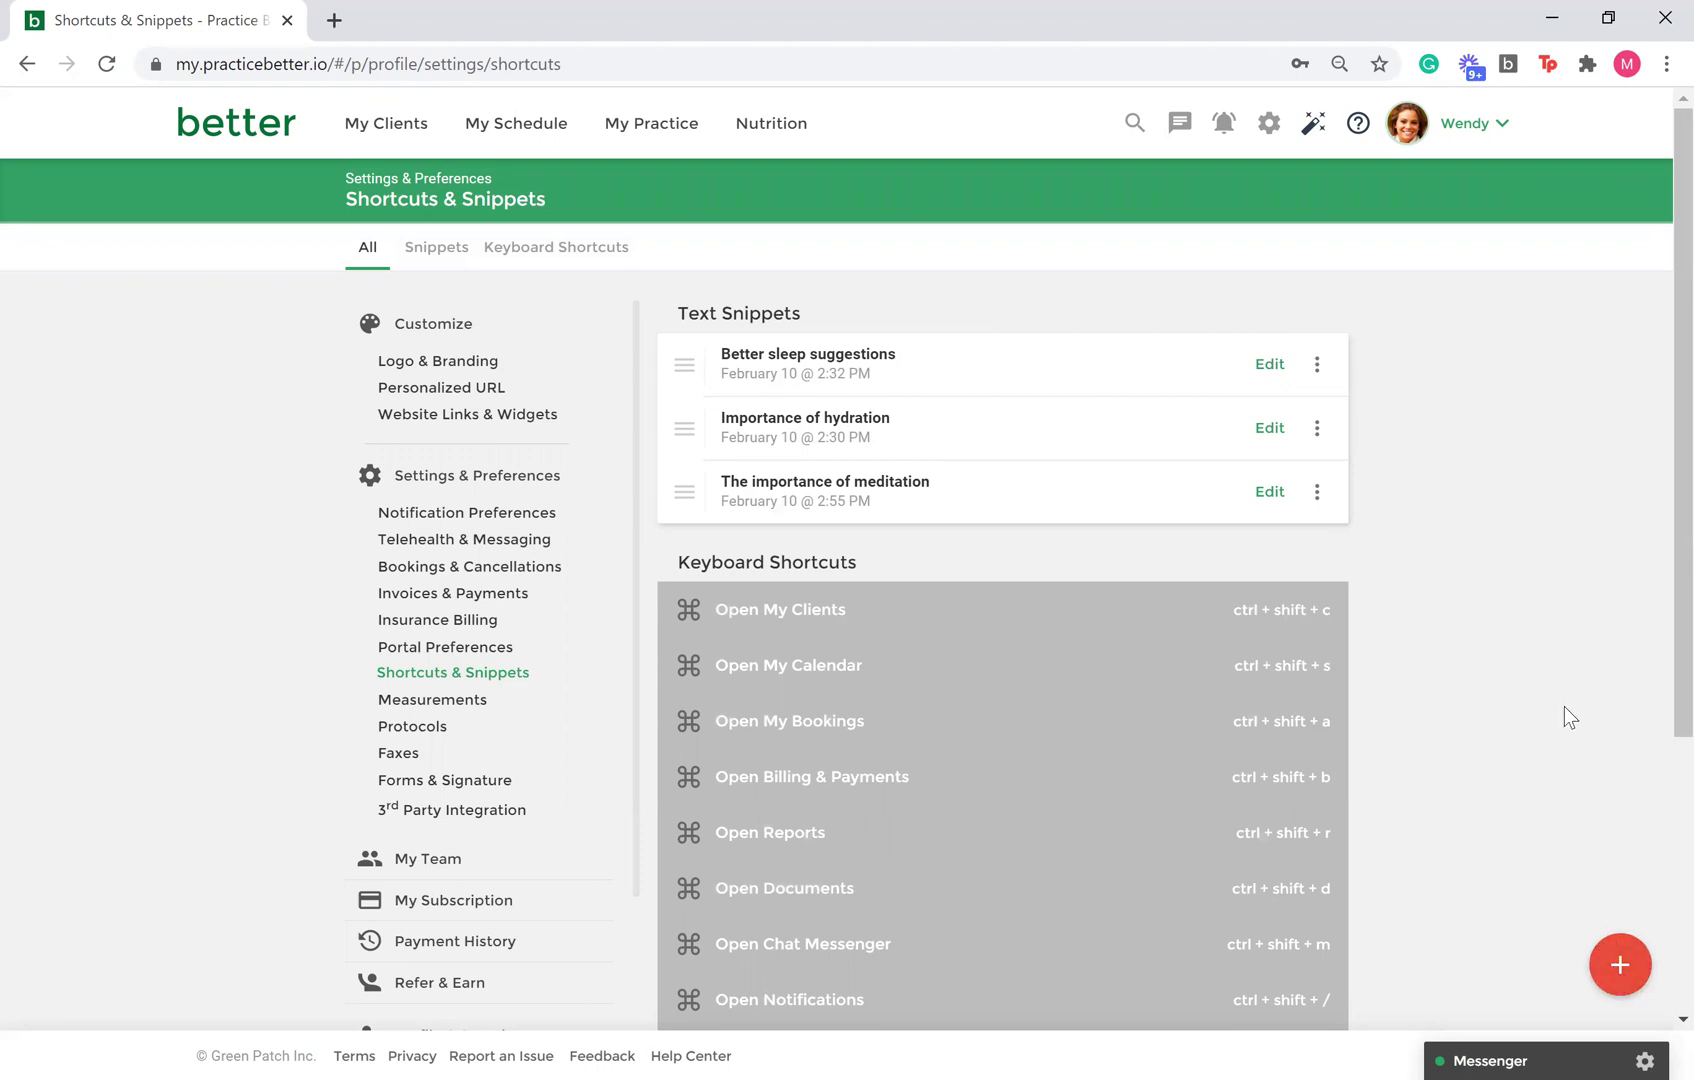
Step: Edit 'The importance of meditation' snippet, check its resource types without changing them, and save
{"action": "left_click", "coordinate": [1269, 493]}
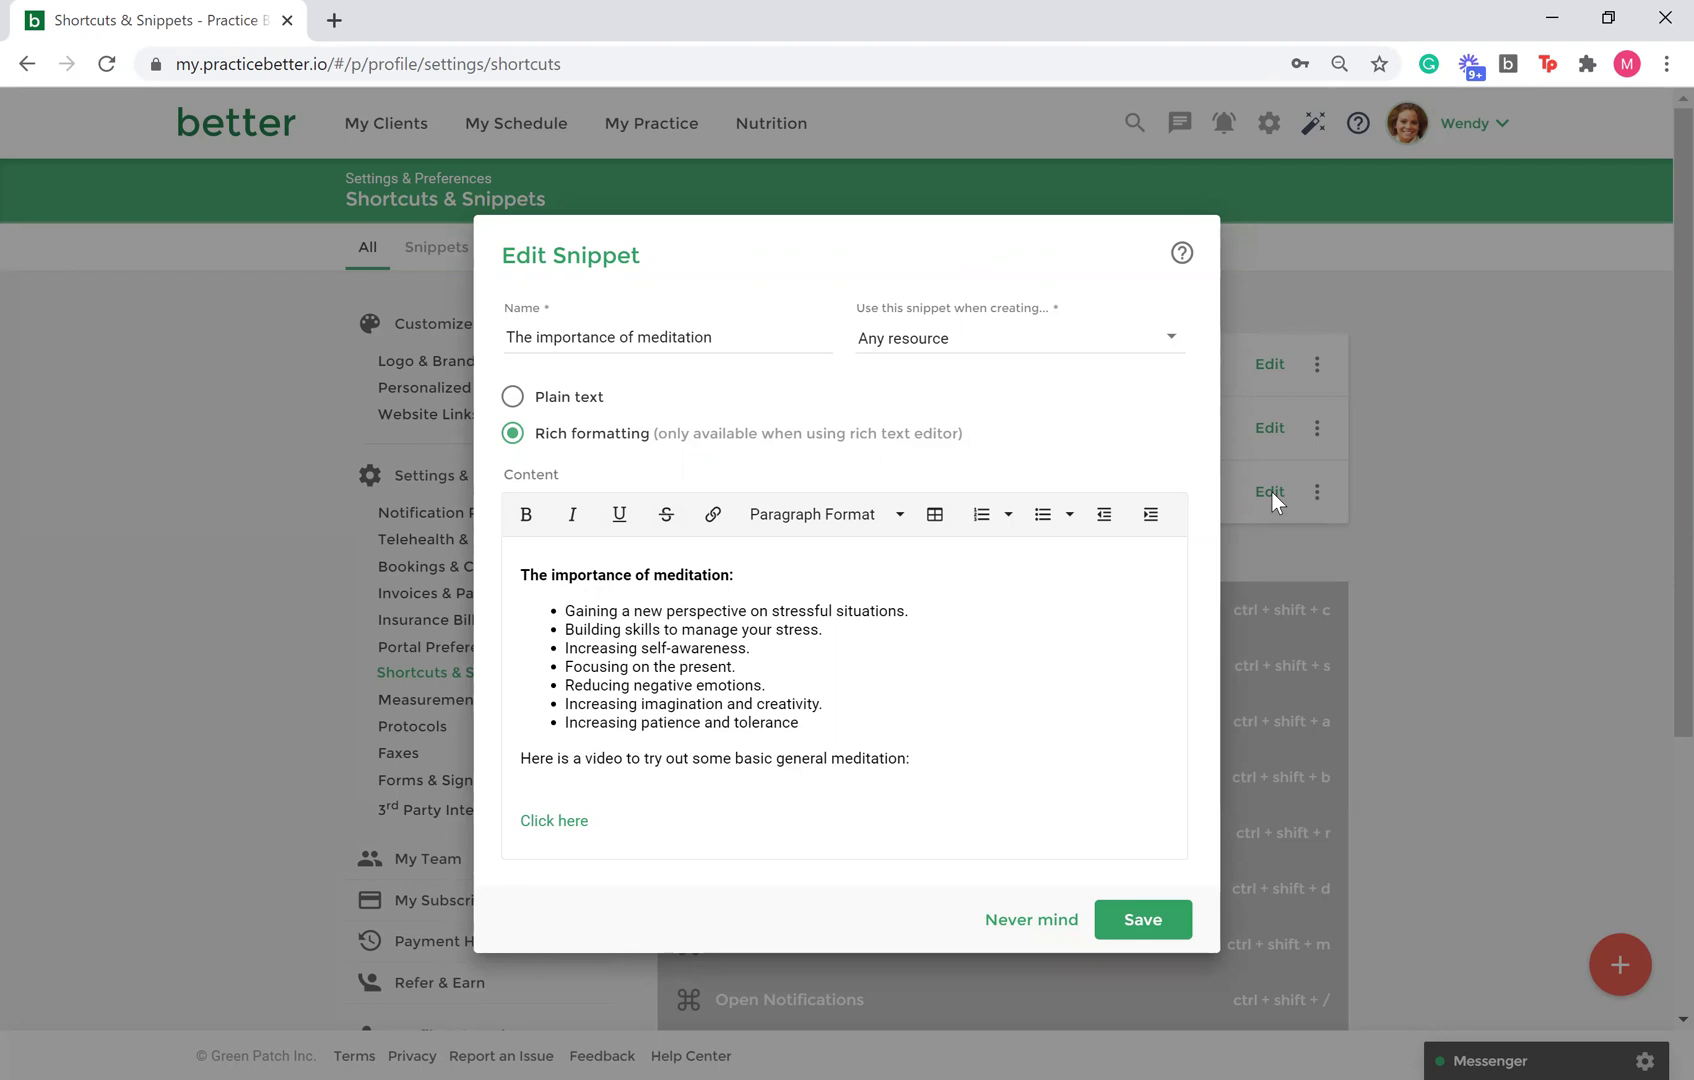
{"action": "left_click", "coordinate": [1158, 339]}
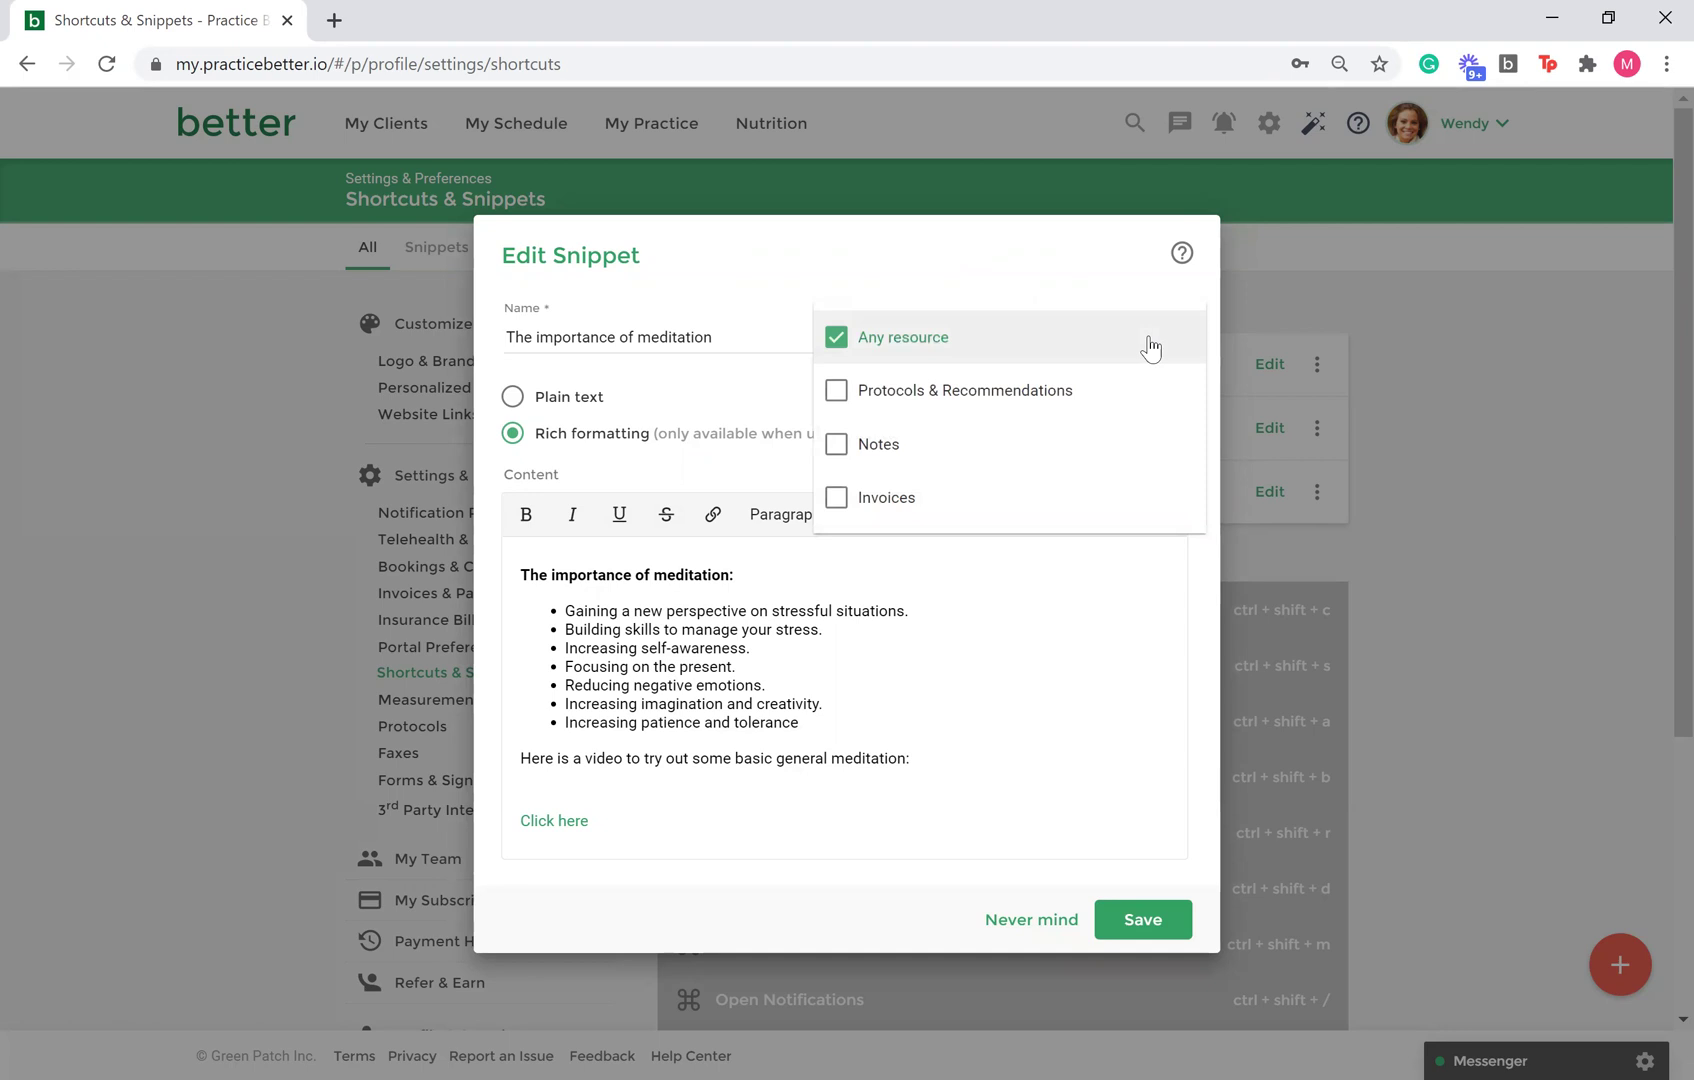
{"action": "left_click", "coordinate": [1116, 290]}
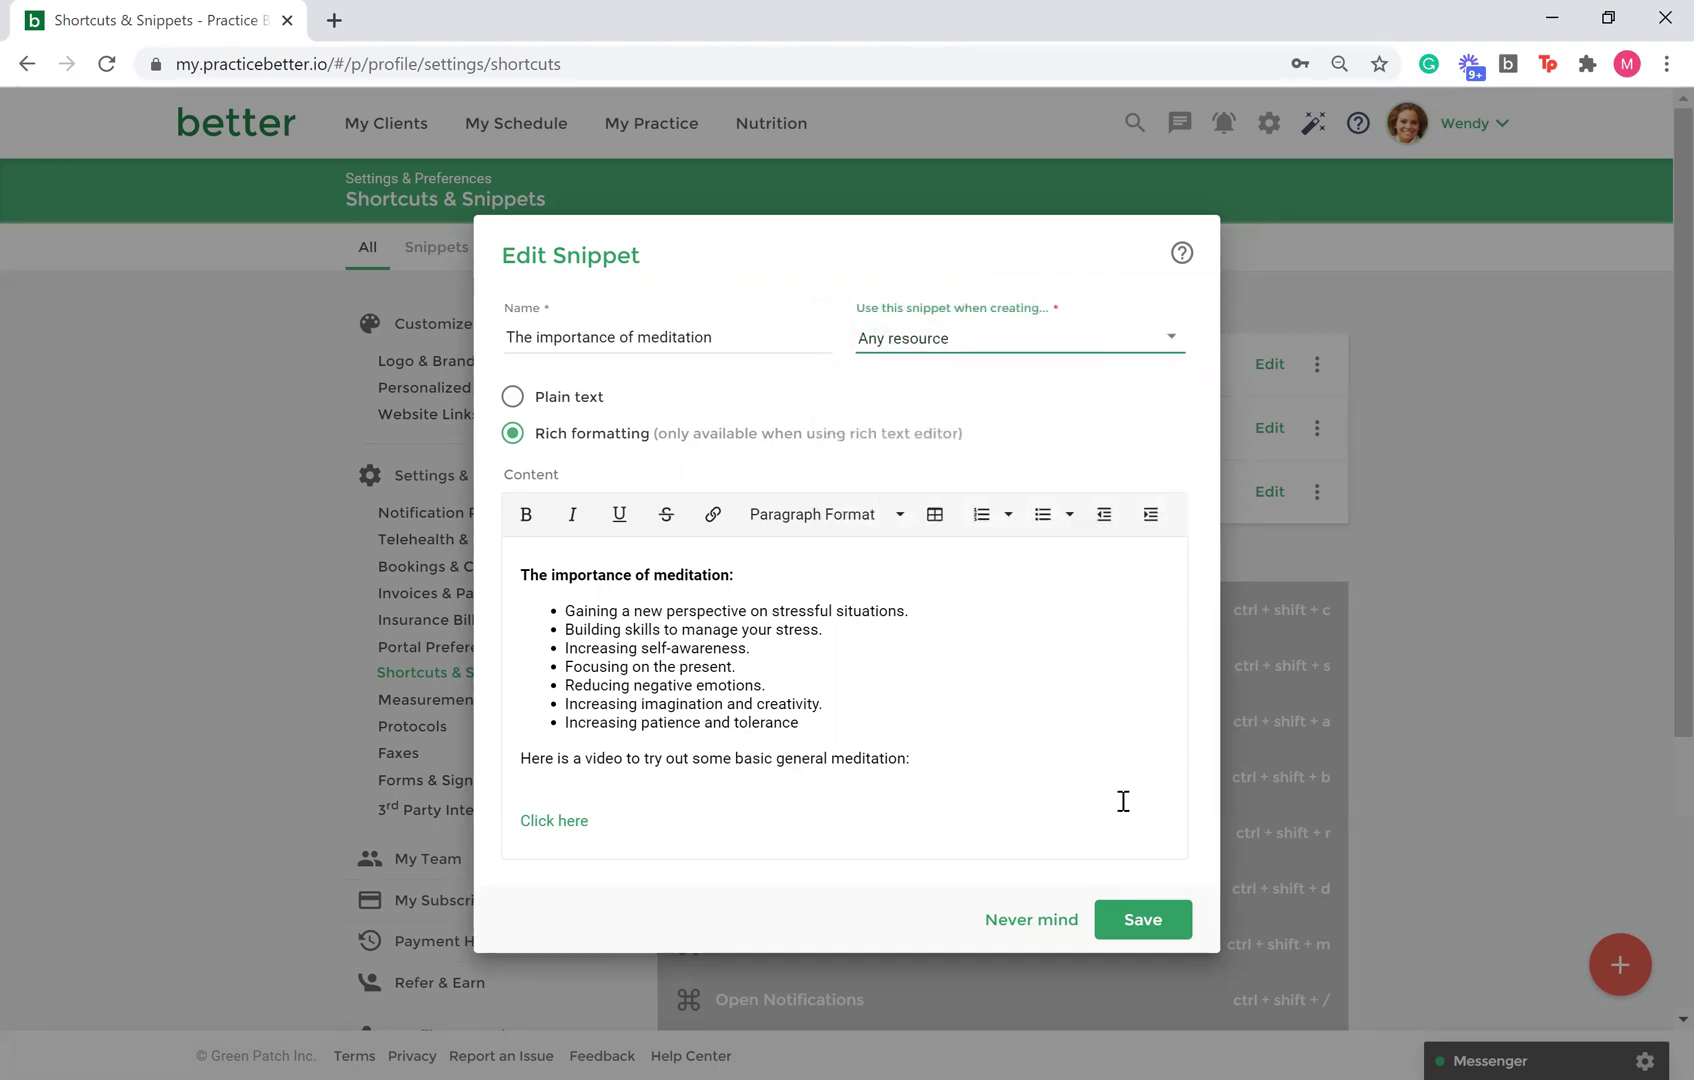
{"action": "left_click", "coordinate": [1142, 919]}
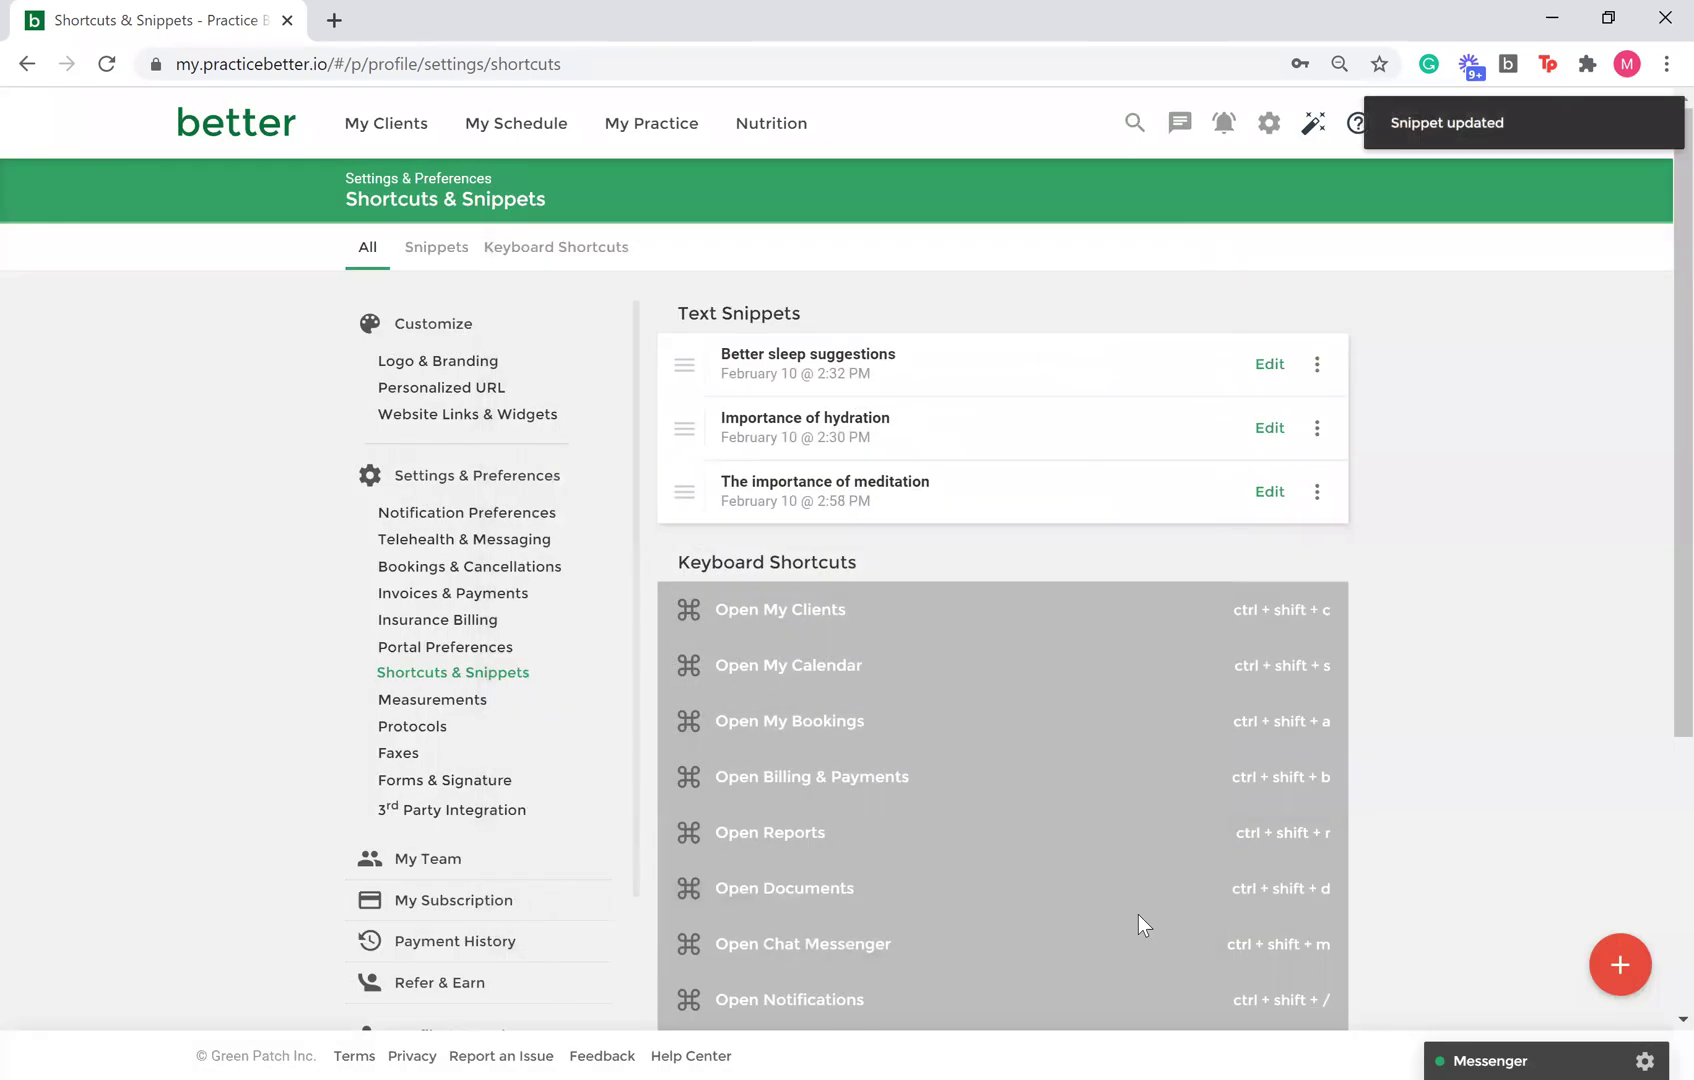
{"action": "left_click", "coordinate": [1315, 493]}
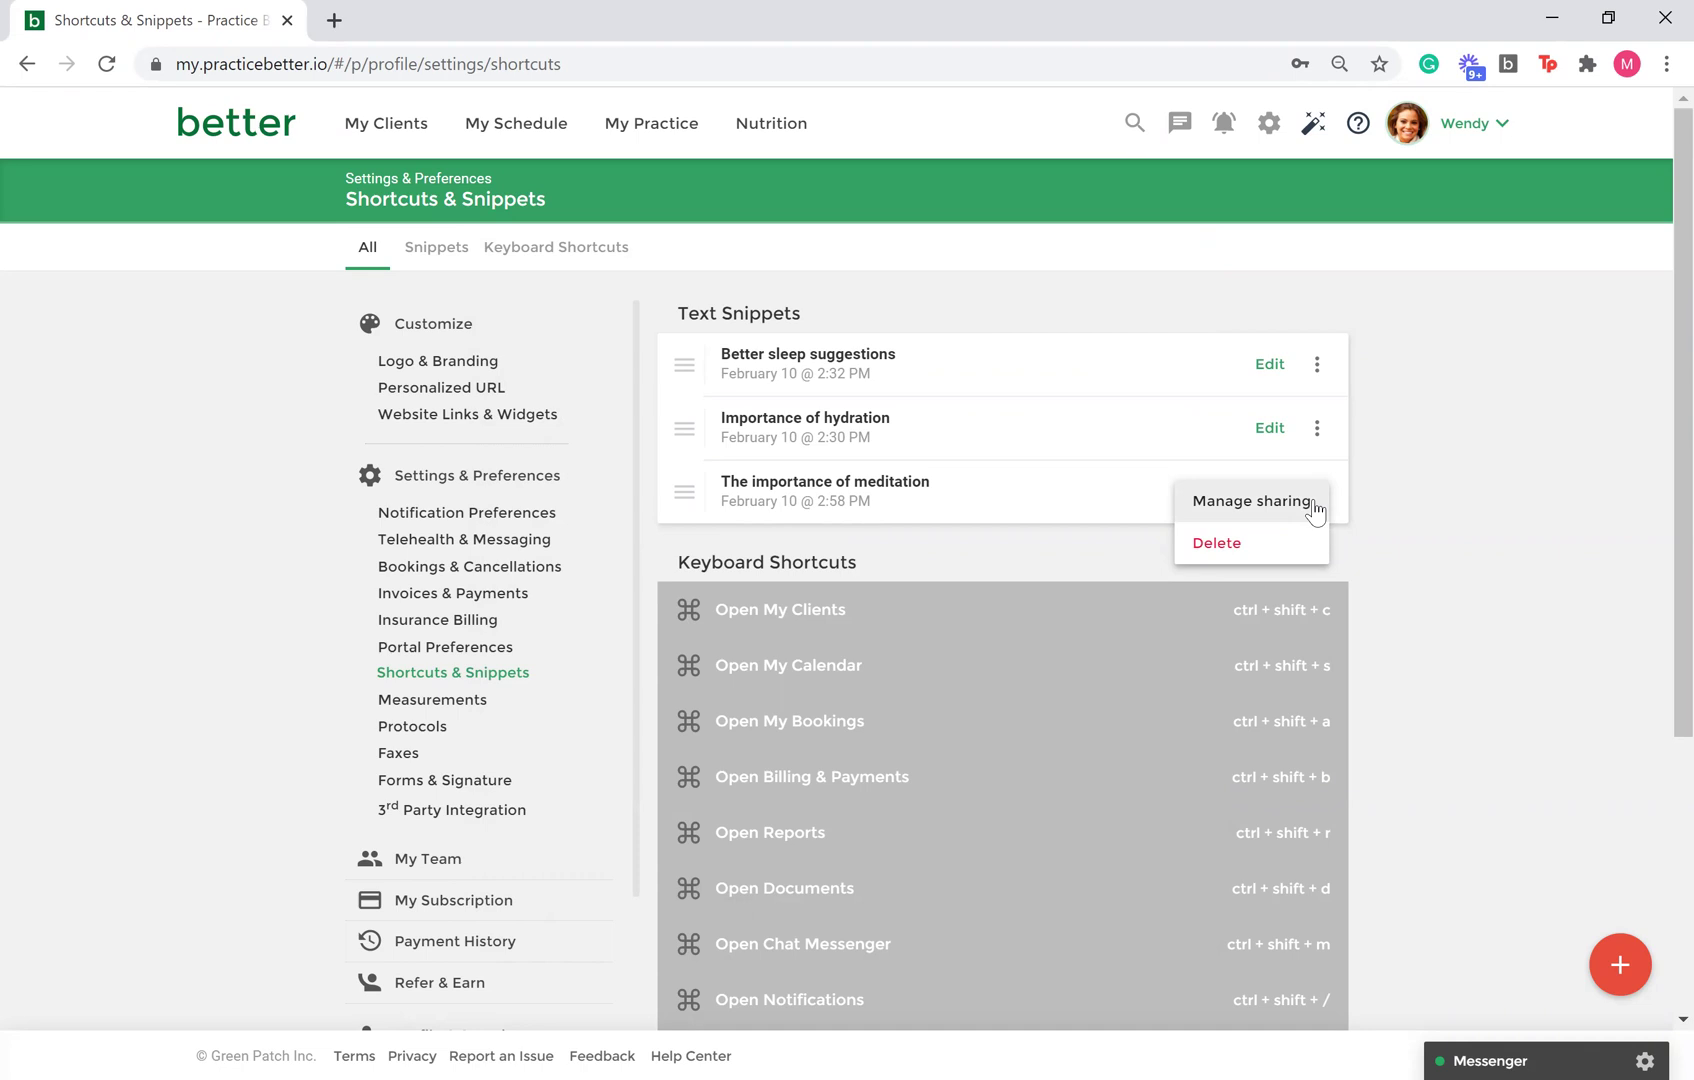
{"action": "left_click", "coordinate": [1424, 530]}
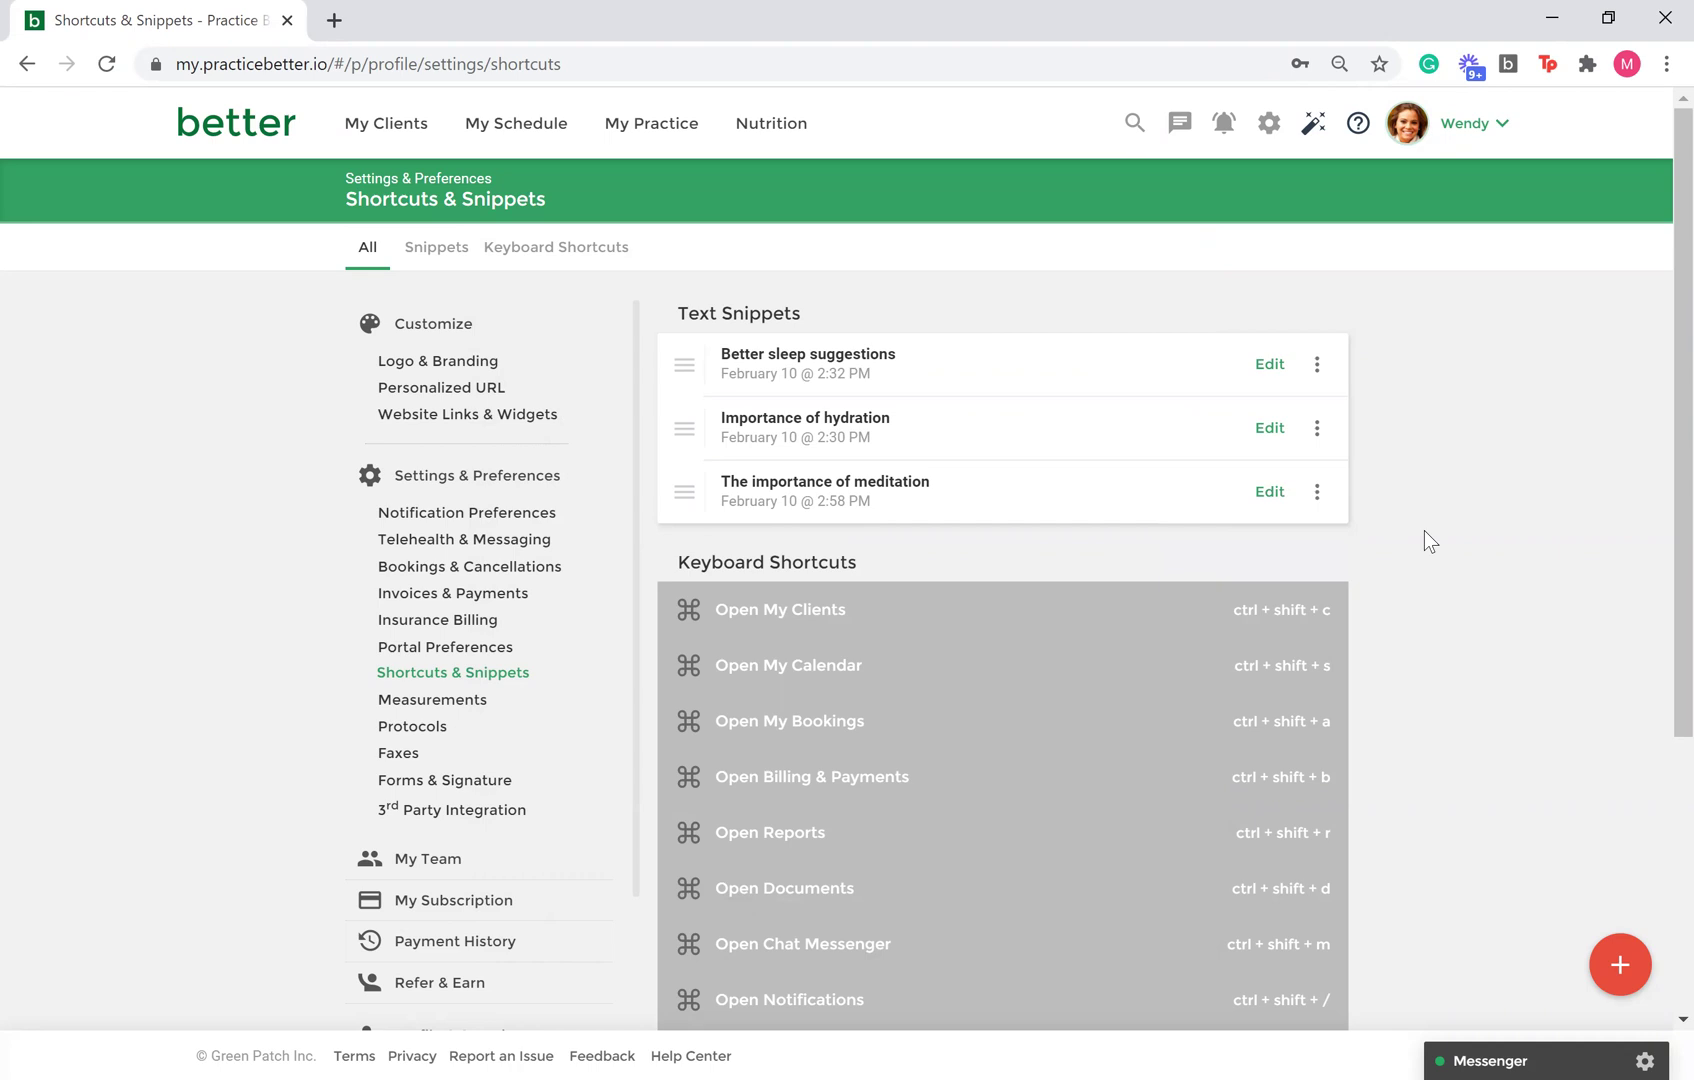
{"action": "left_click", "coordinate": [403, 123]}
{"action": "left_click", "coordinate": [446, 330]}
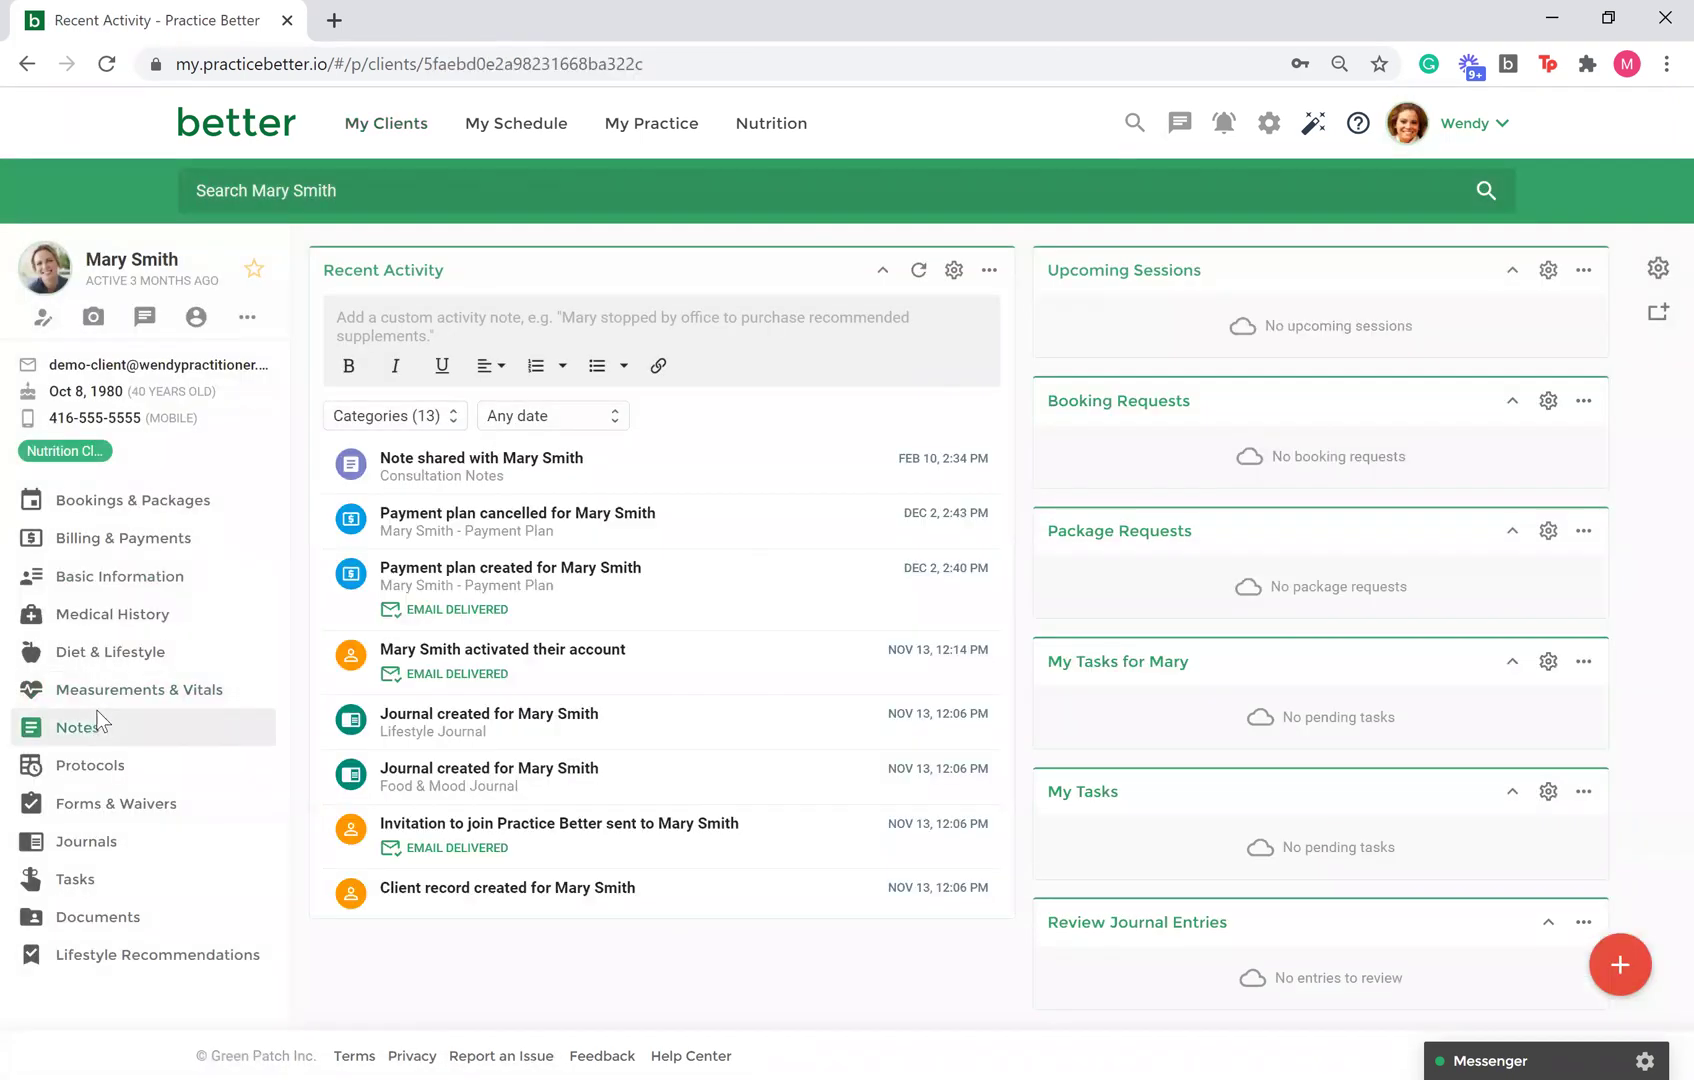
{"action": "left_click", "coordinate": [78, 727]}
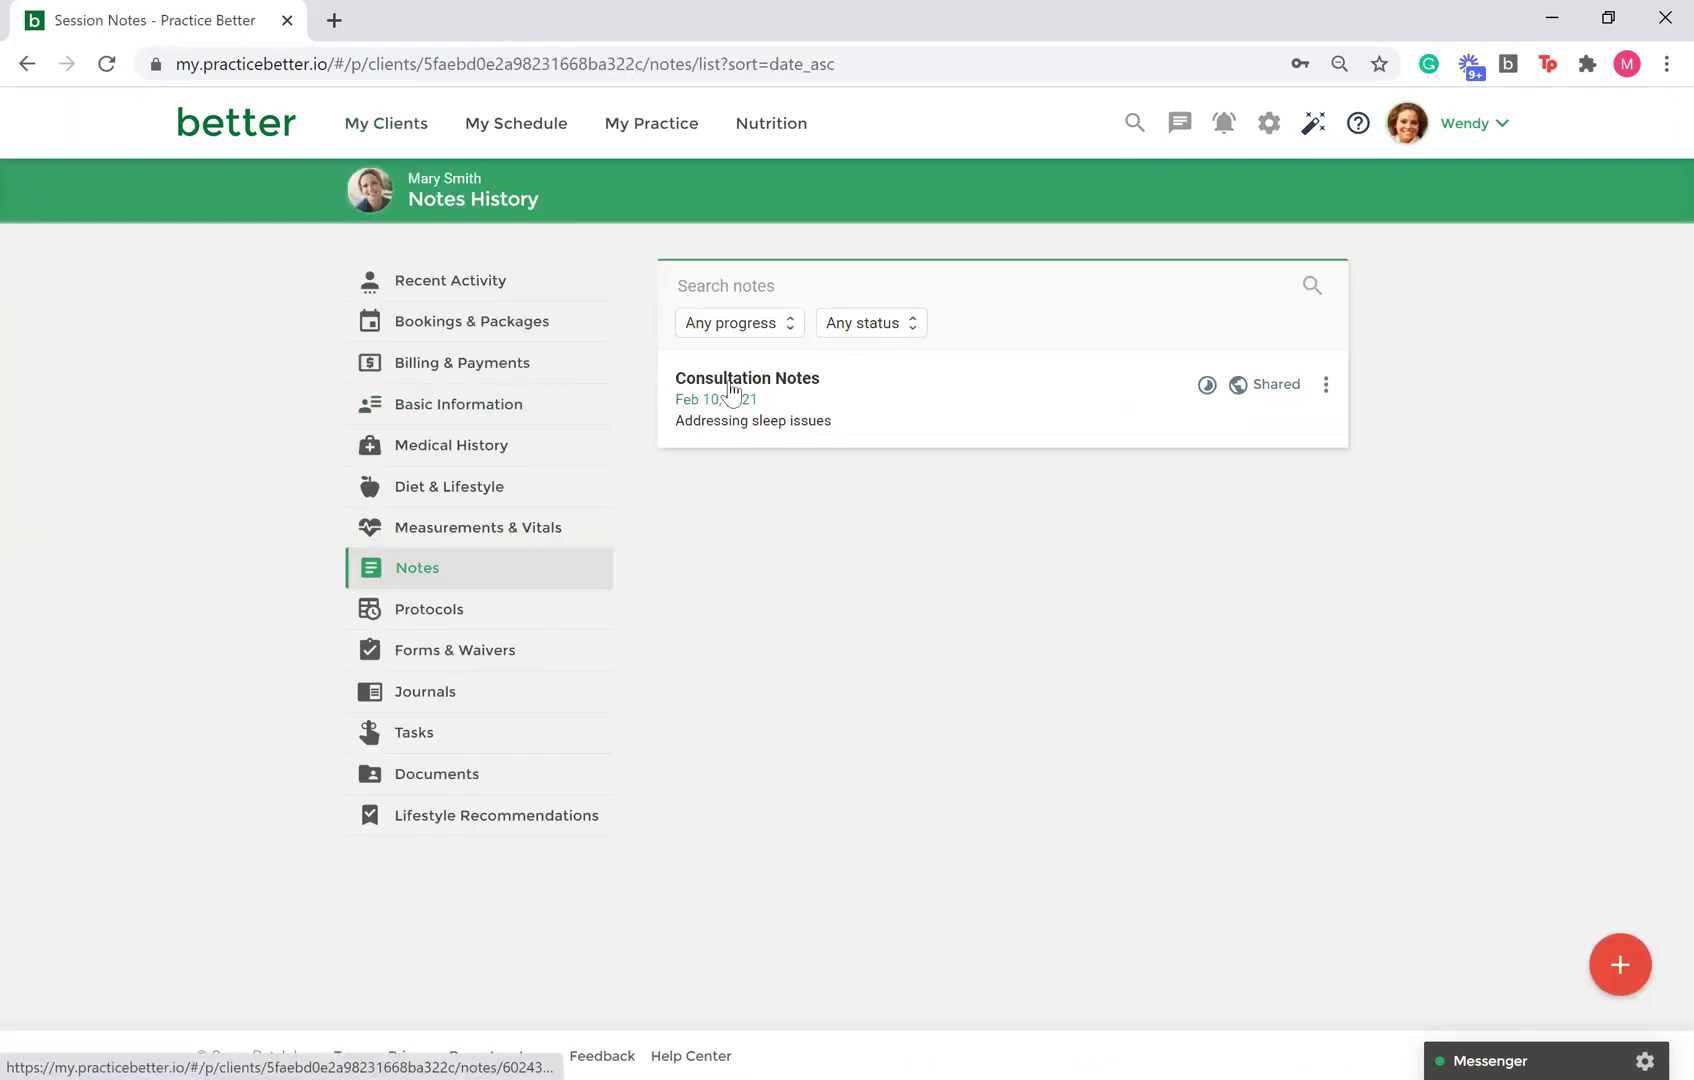
{"action": "left_click", "coordinate": [736, 380]}
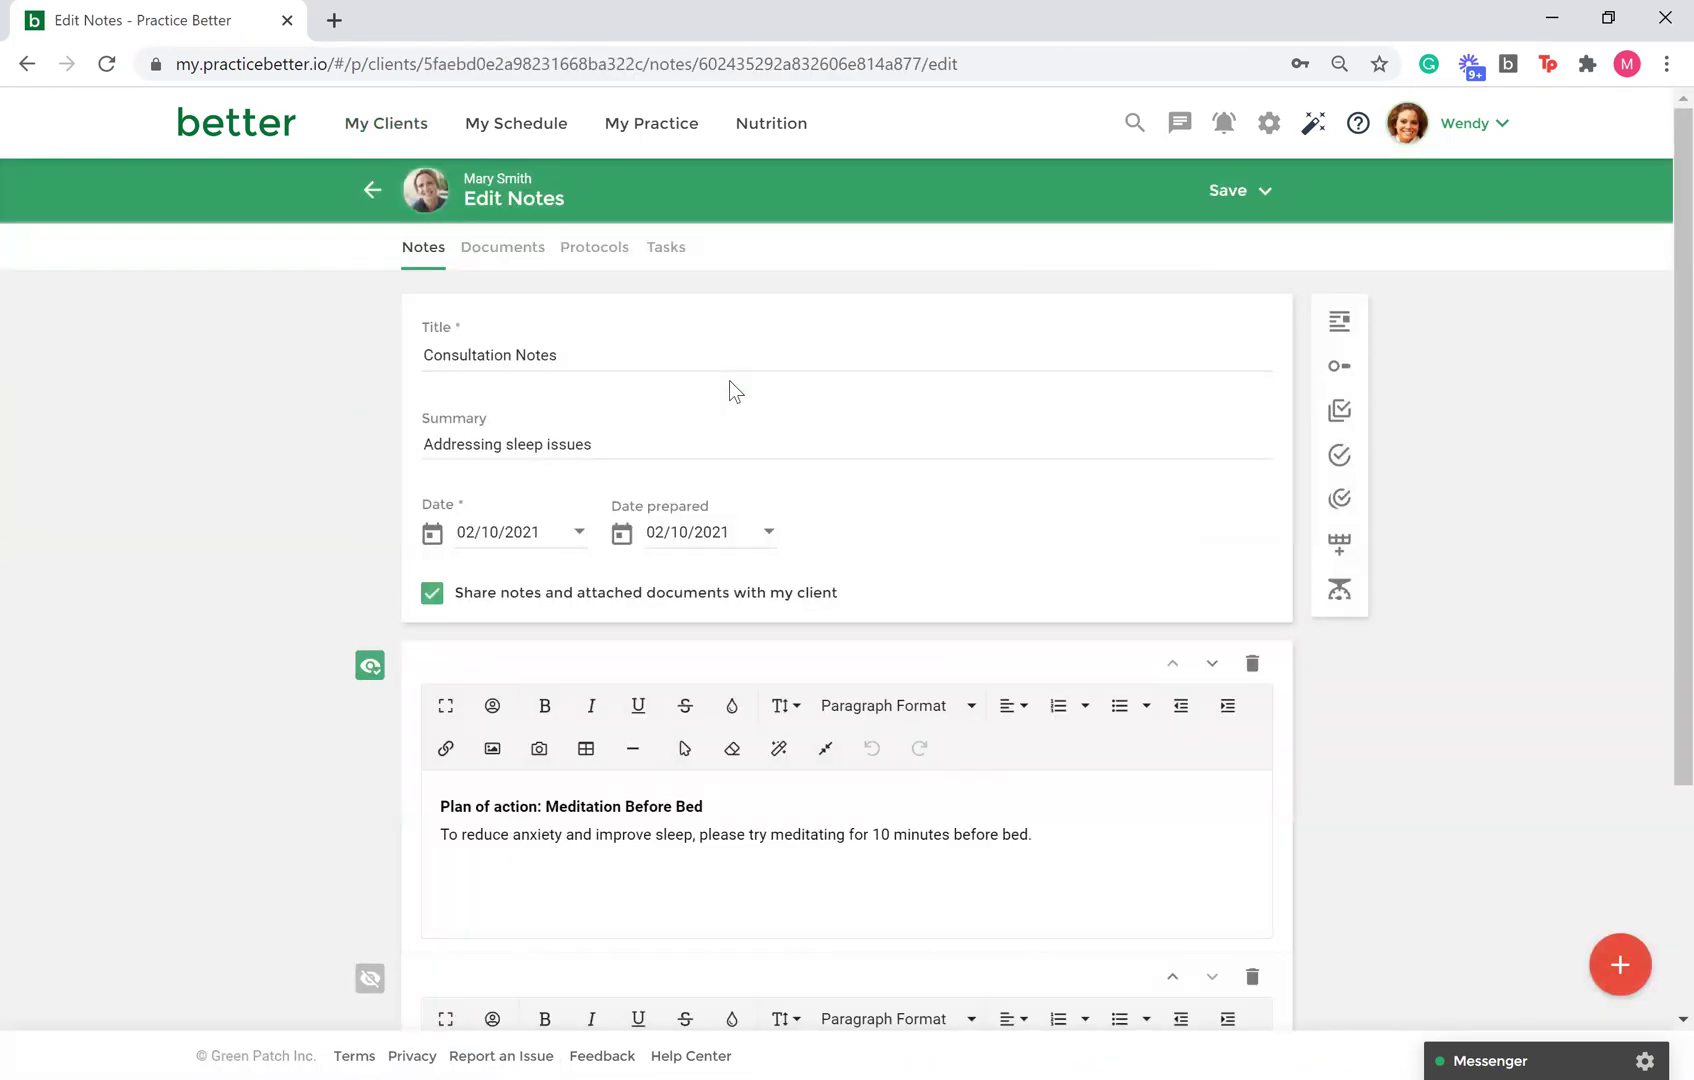
{"action": "scroll", "coordinate": [729, 380], "scroll_direction": "down", "scroll_amount": 3}
{"action": "scroll", "coordinate": [730, 380], "scroll_direction": "down", "scroll_amount": 2}
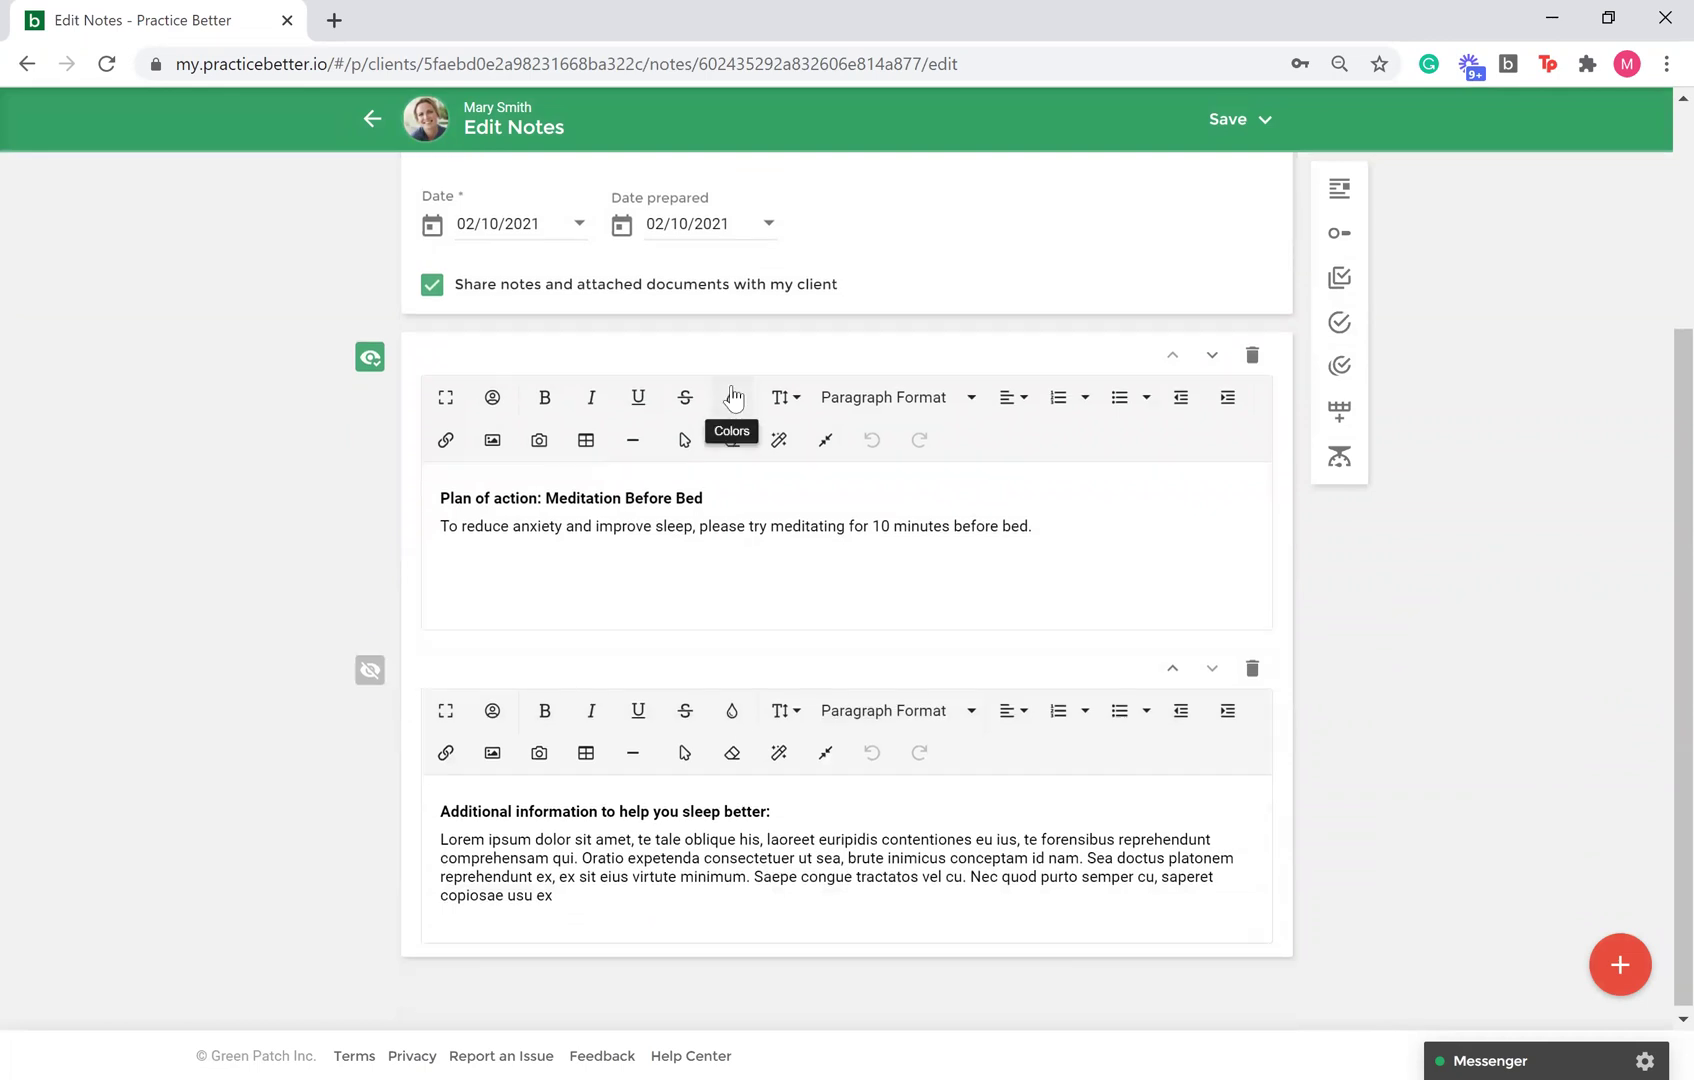
Step: Insert 'The importance of meditation' snippet on a new line below the meditation plan
{"action": "left_click", "coordinate": [873, 583]}
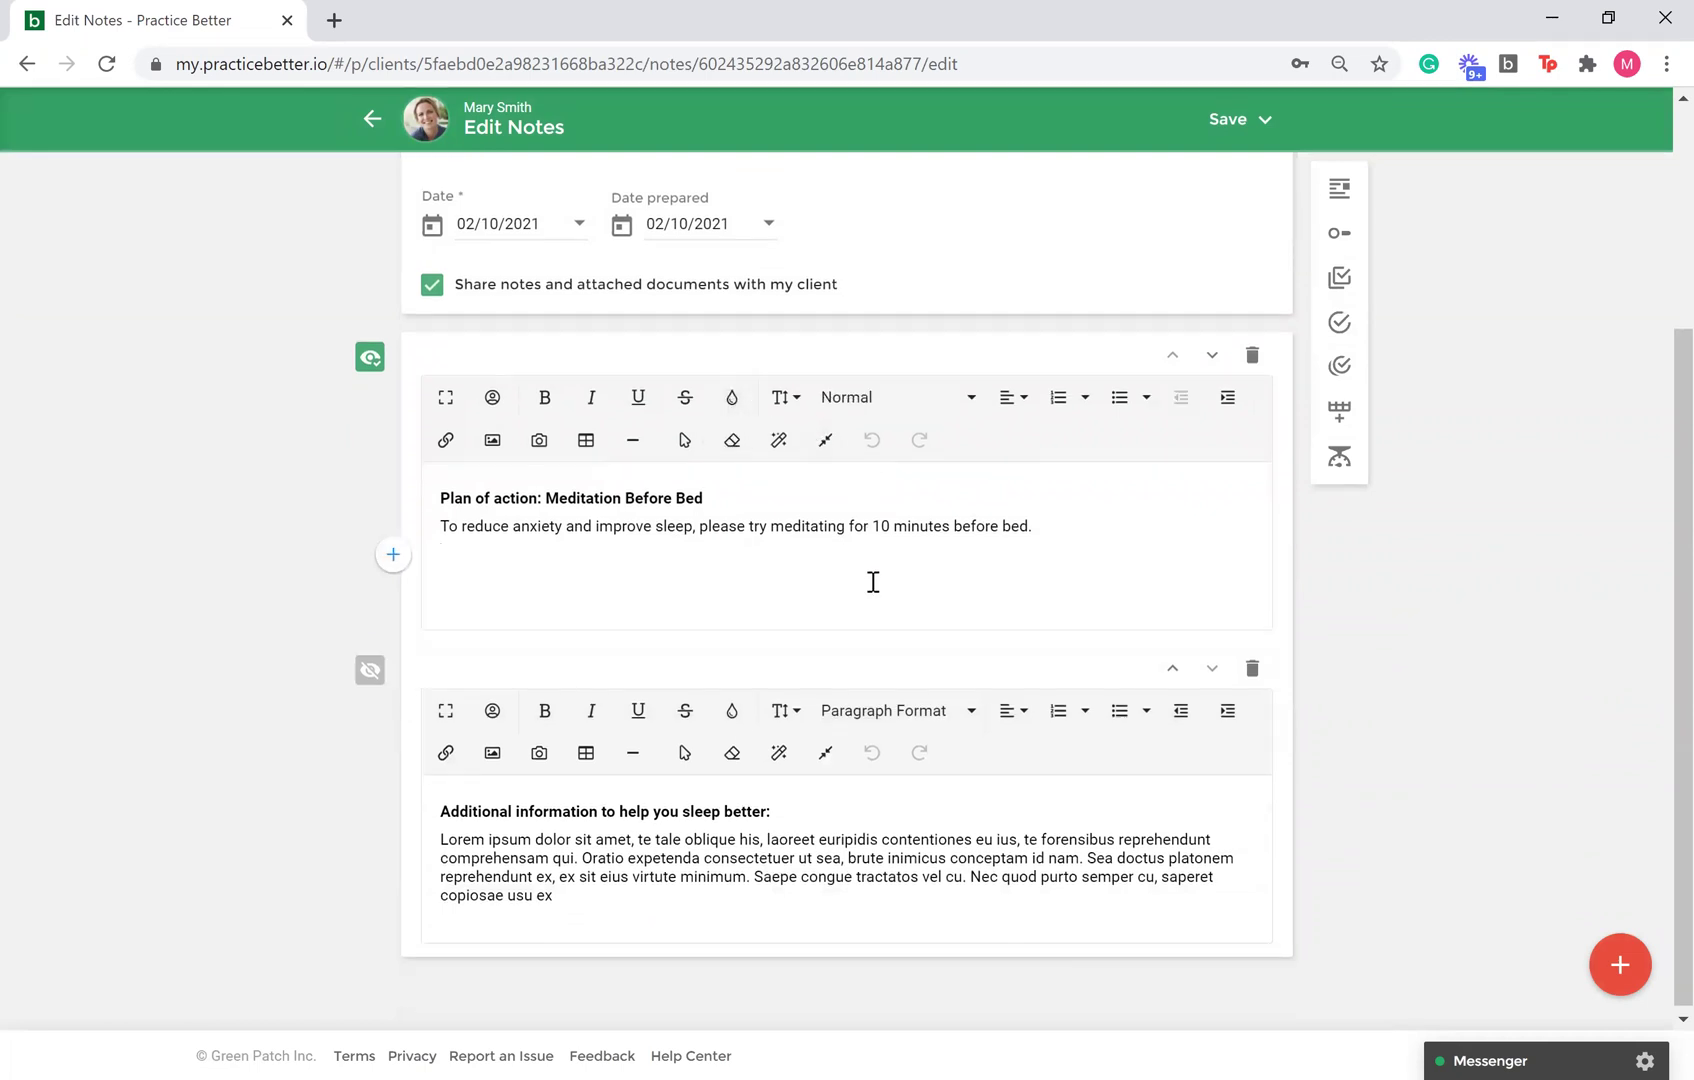
{"action": "key", "text": "Return"}
{"action": "type", "text": "{{"}
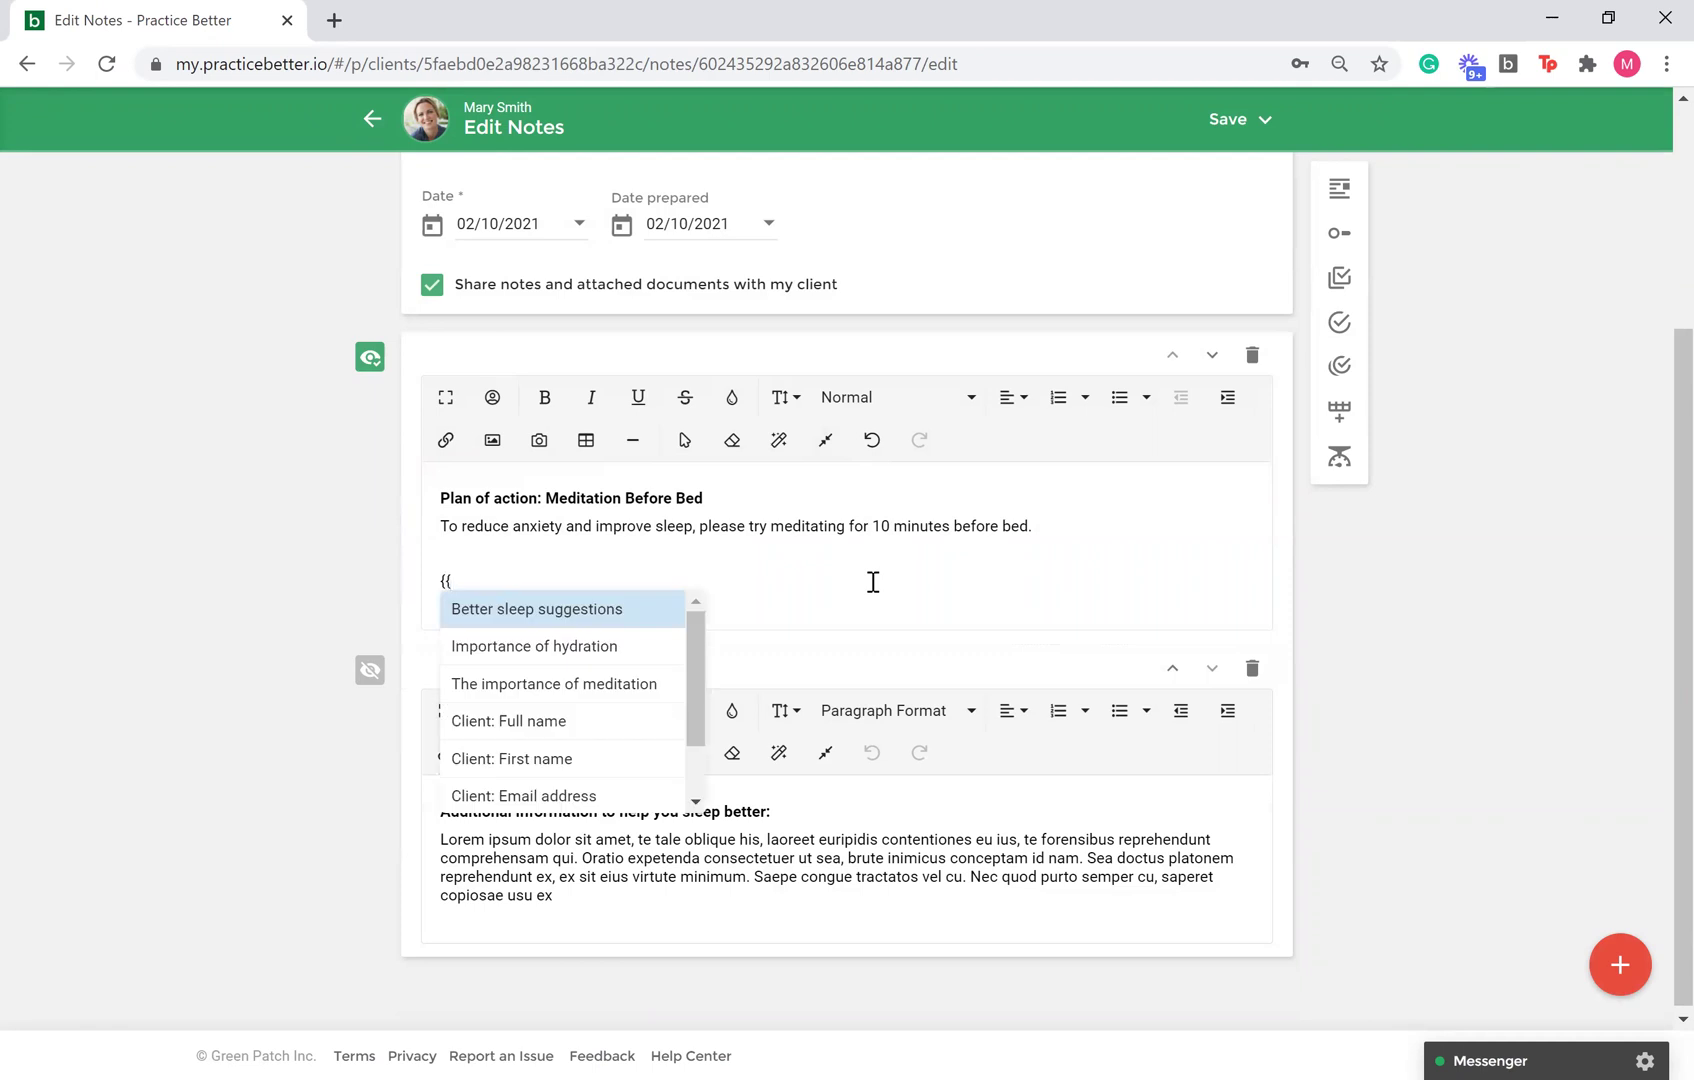
{"action": "type", "text": "me"}
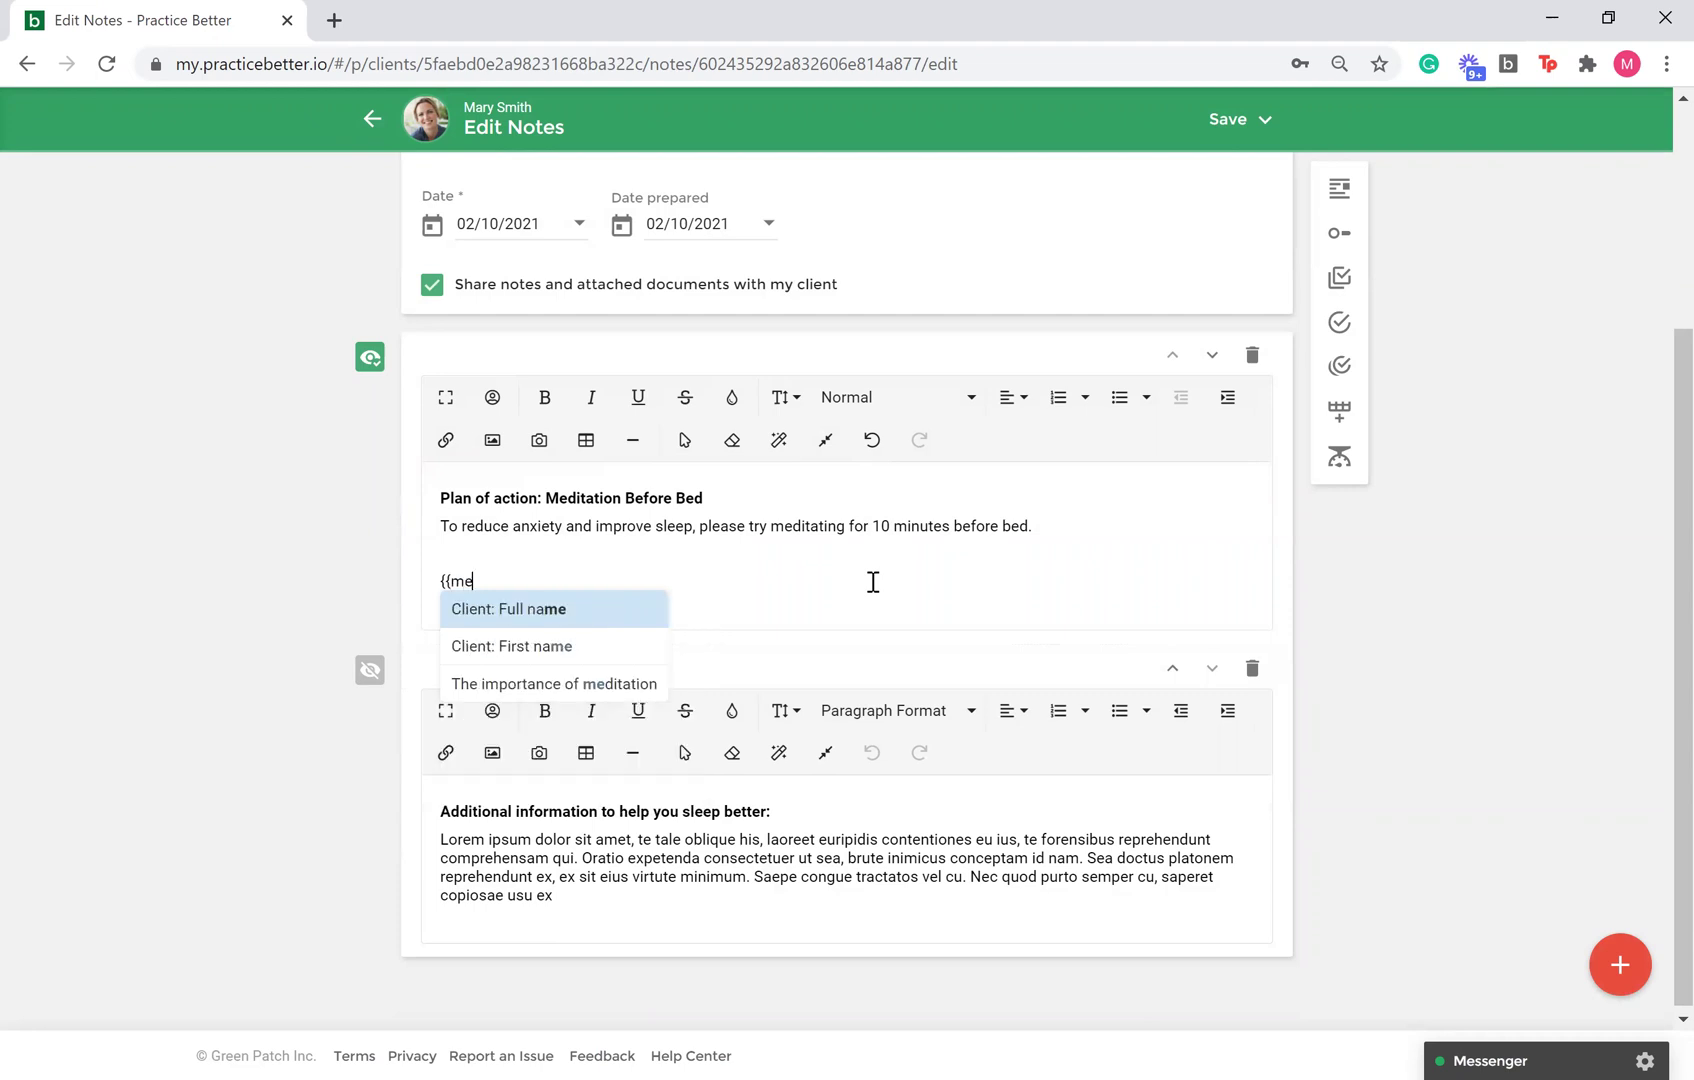
{"action": "type", "text": "d"}
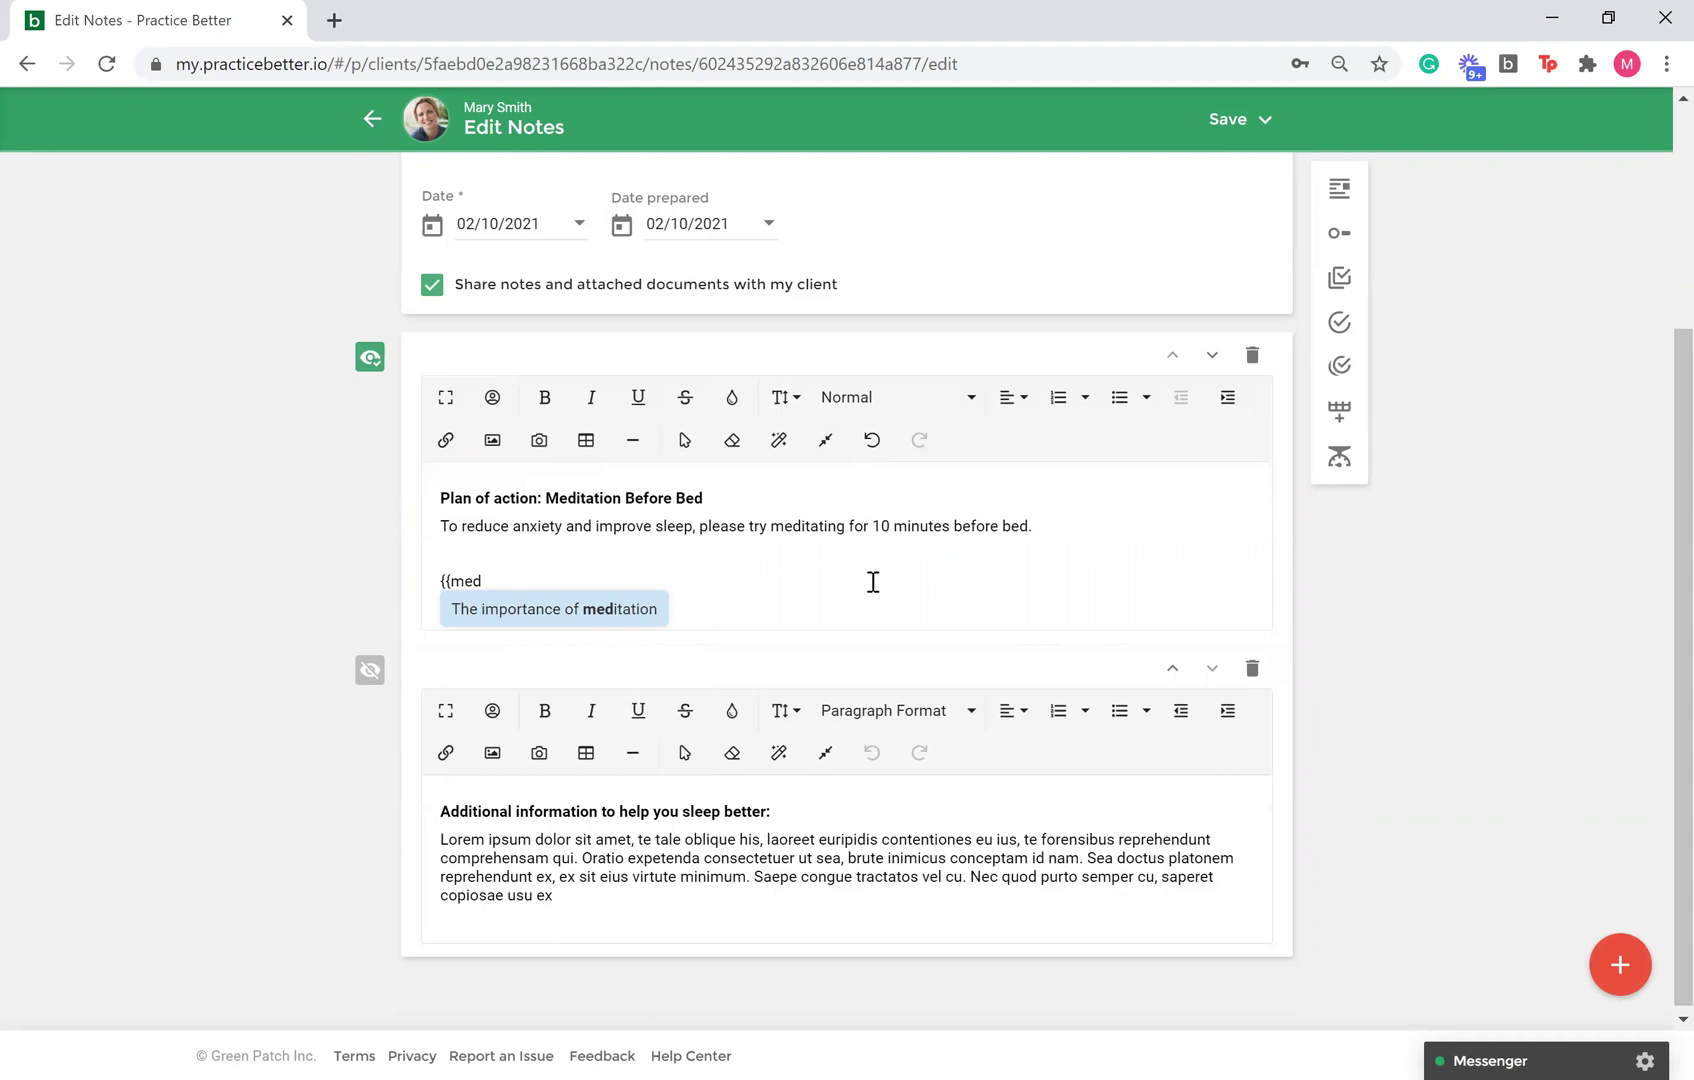
{"action": "left_click", "coordinate": [622, 609]}
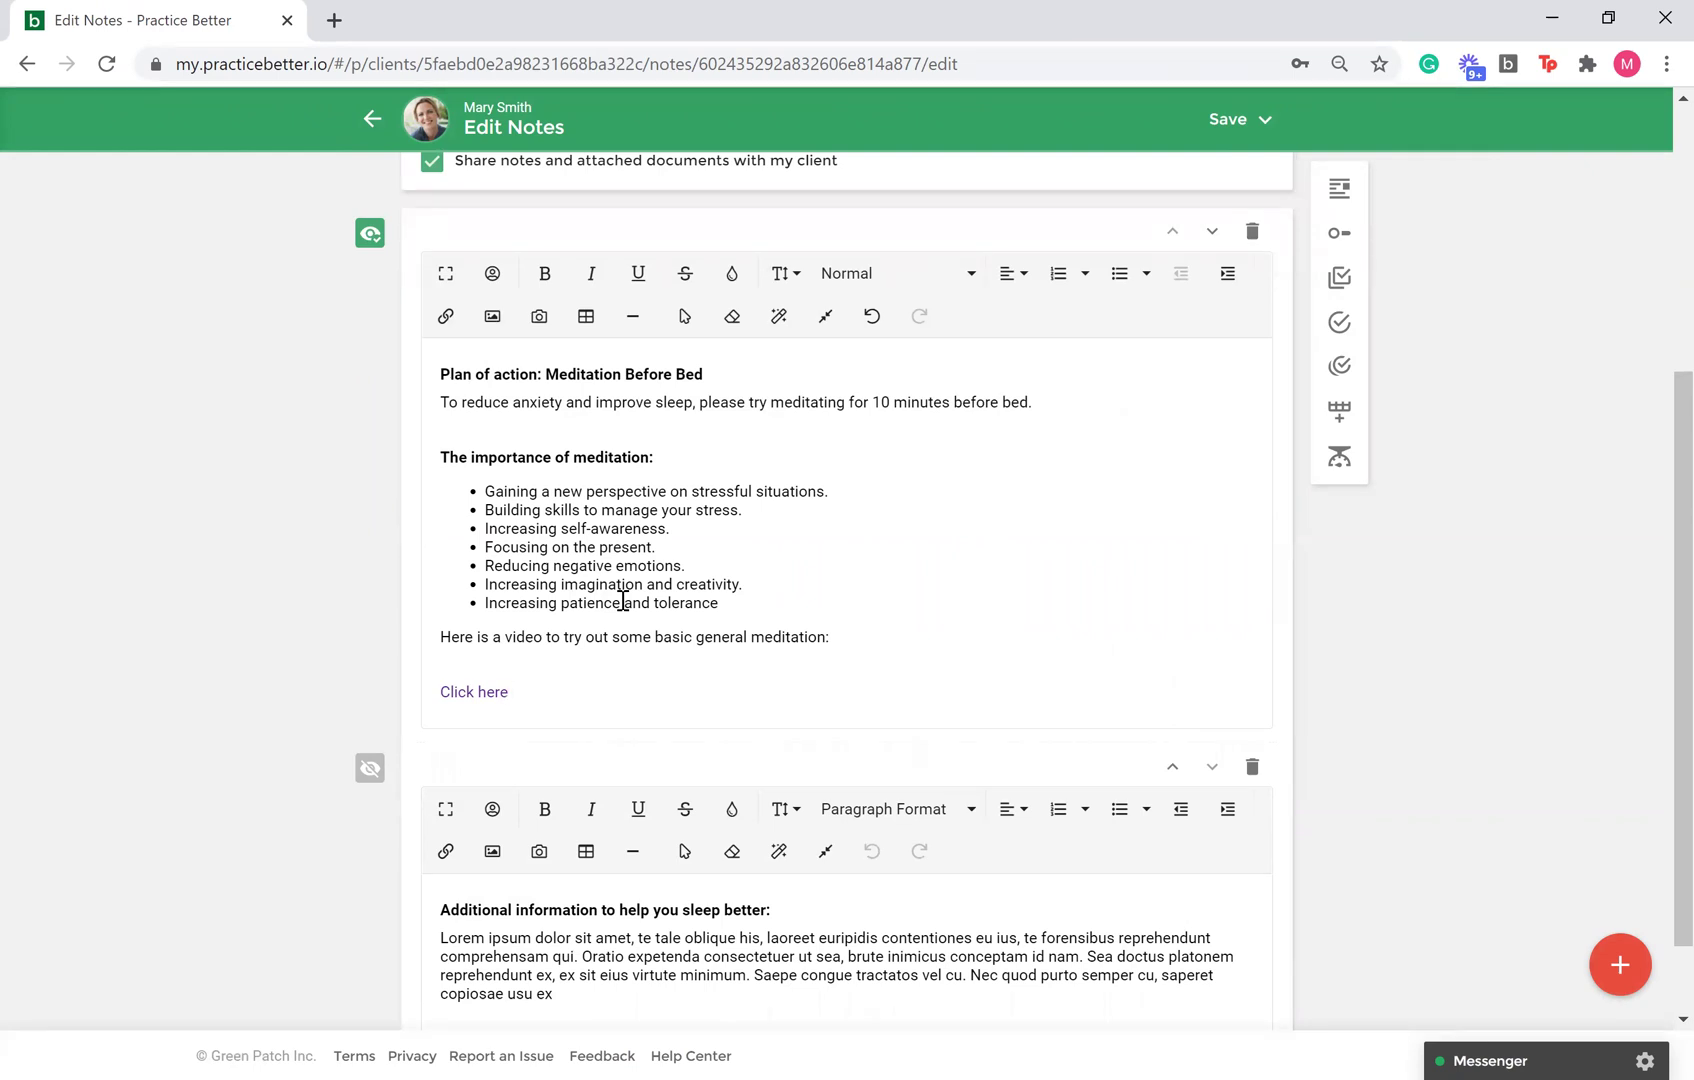
{"action": "scroll", "coordinate": [457, 964], "scroll_direction": "down", "scroll_amount": 1}
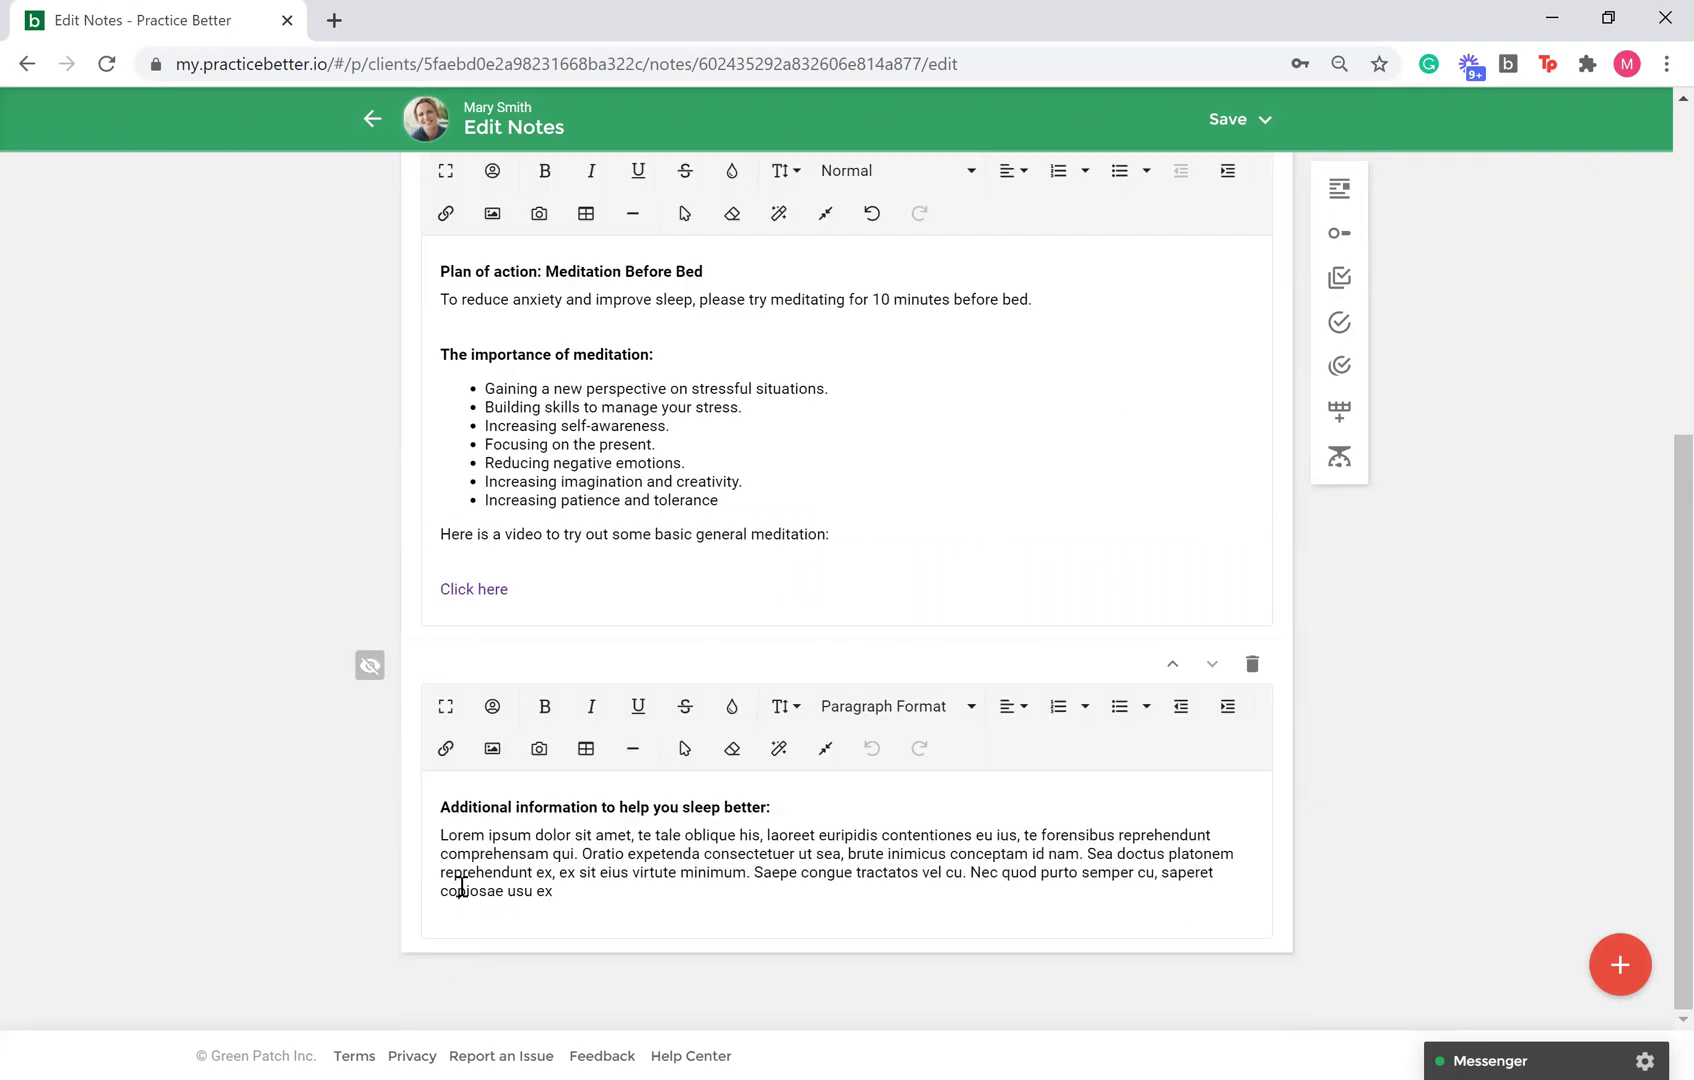
Step: Select the additional sleep information text and save it as a new 'Sleep aid' snippet
{"action": "left_click", "coordinate": [441, 805]}
{"action": "left_click_drag", "start_coordinate": [440, 807], "coordinate": [592, 893]}
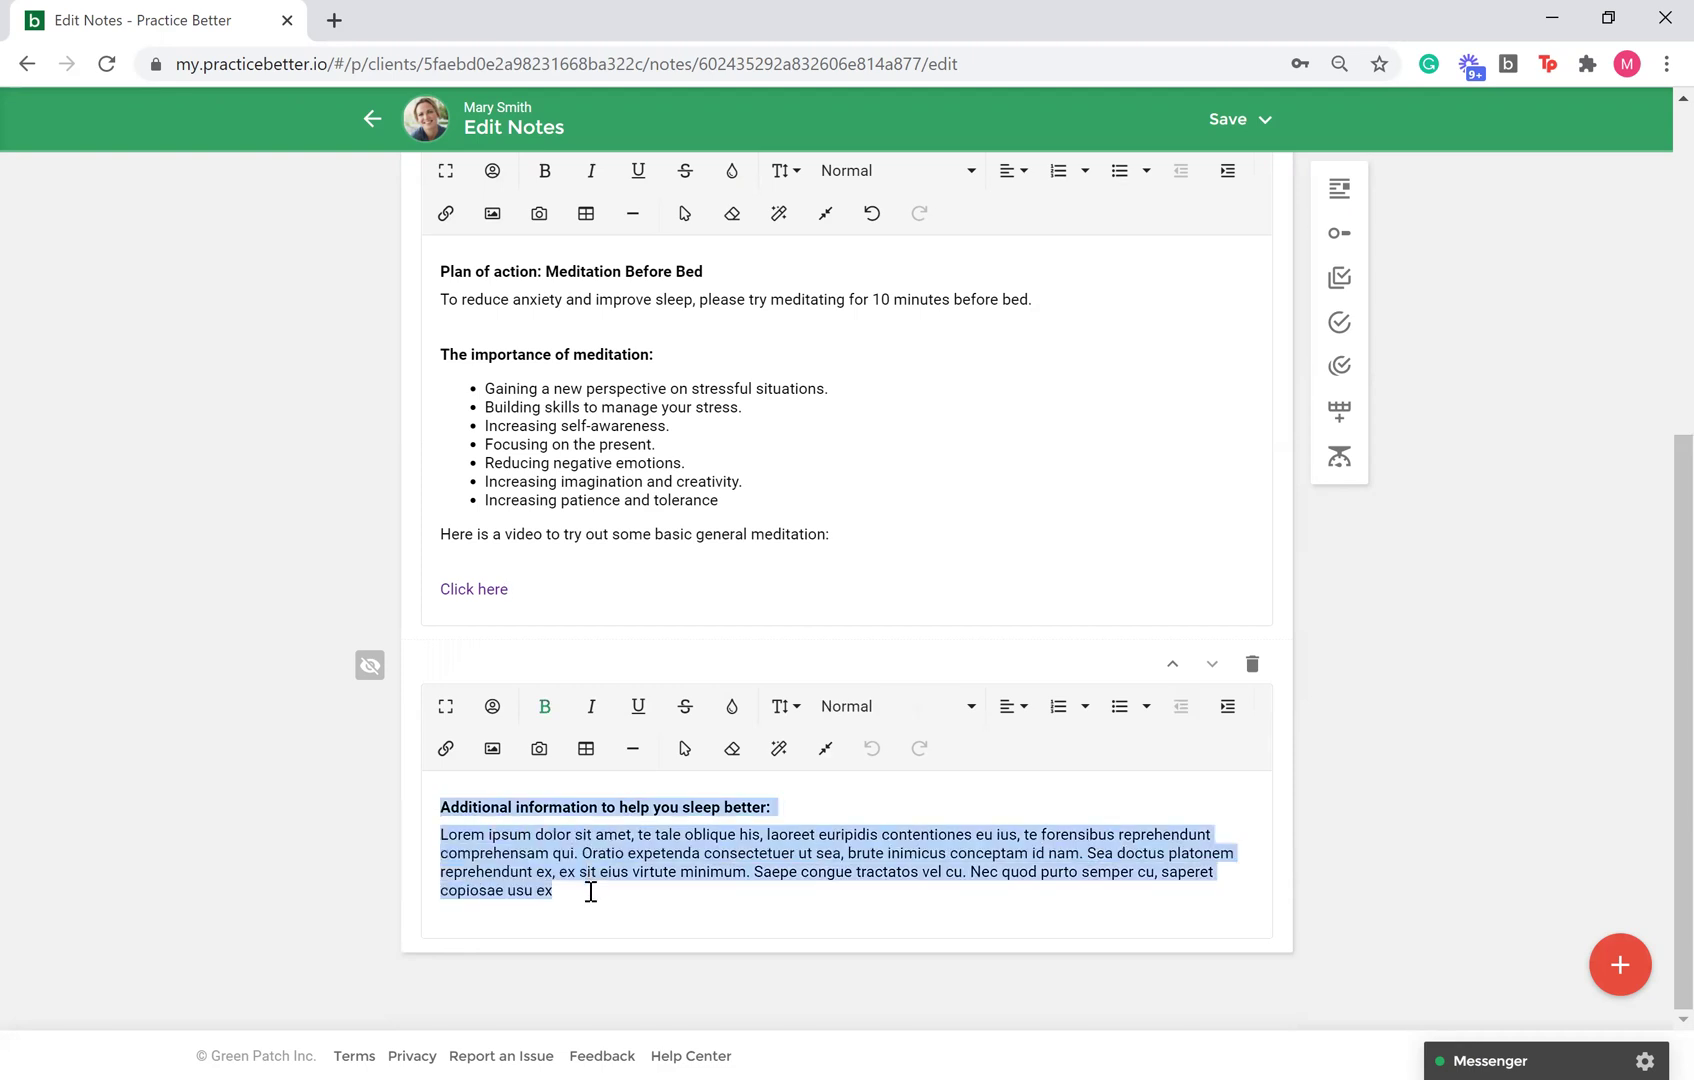
{"action": "left_click", "coordinate": [780, 750]}
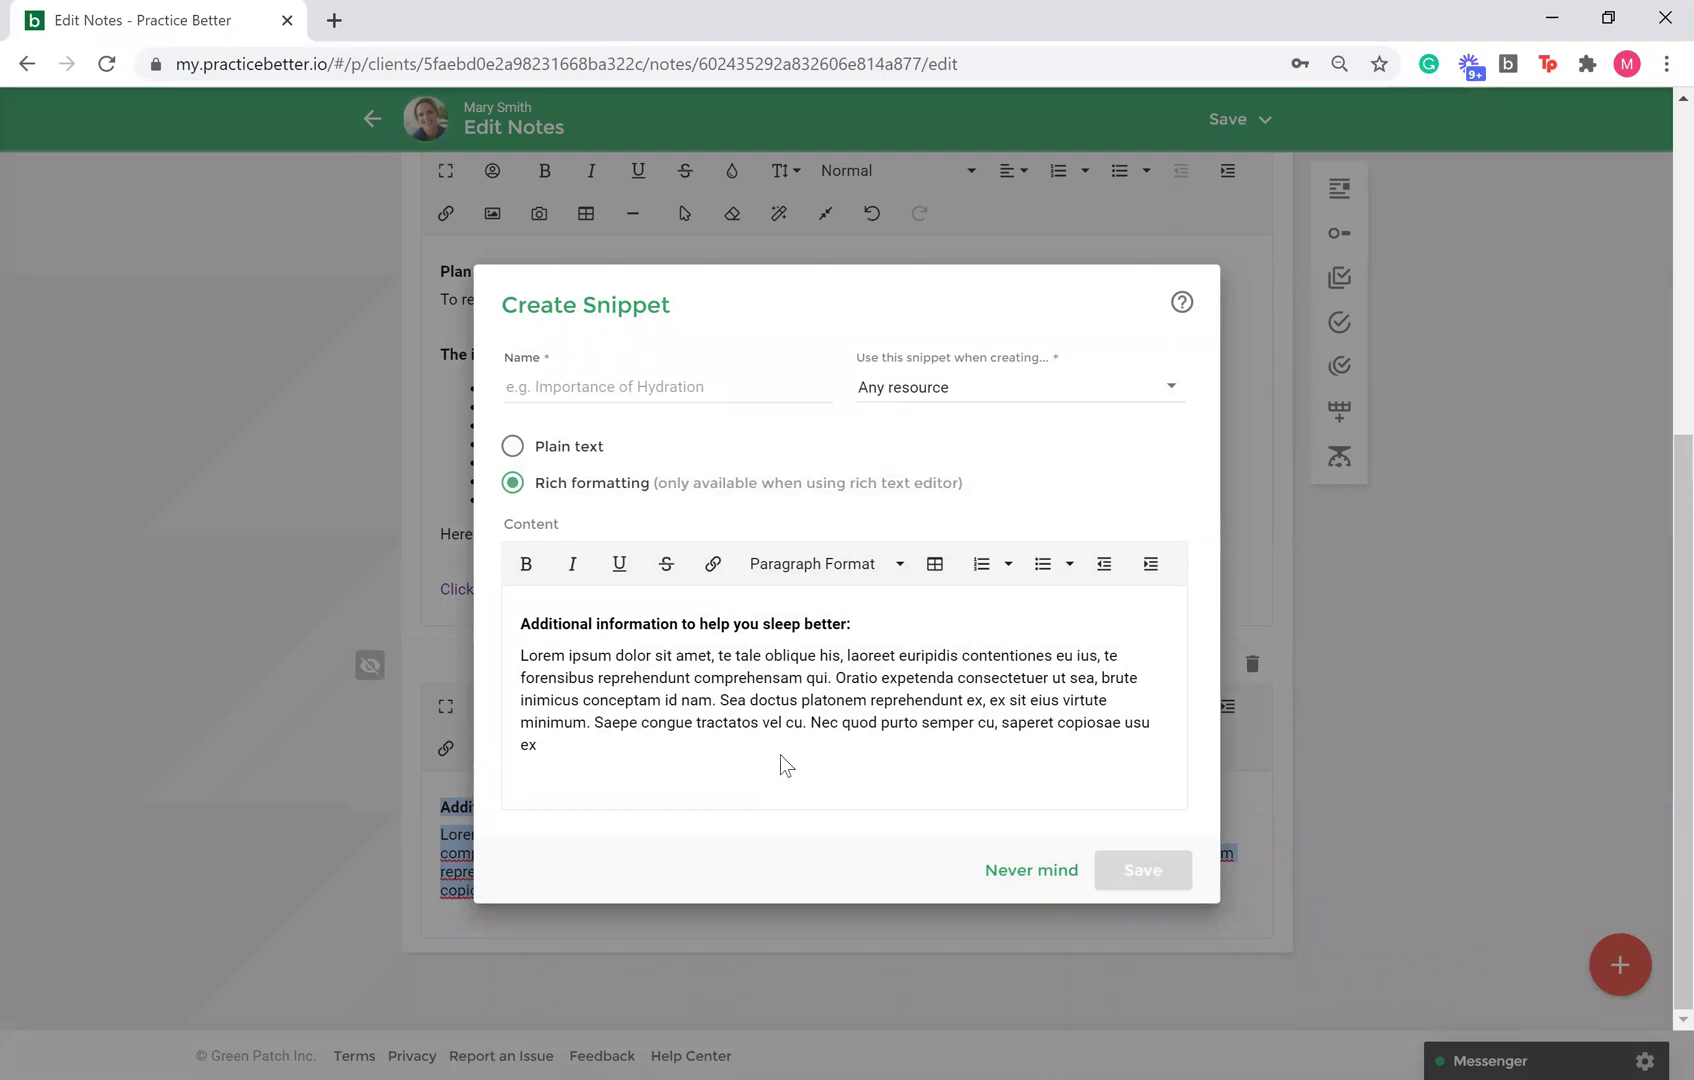
{"action": "left_click", "coordinate": [745, 391]}
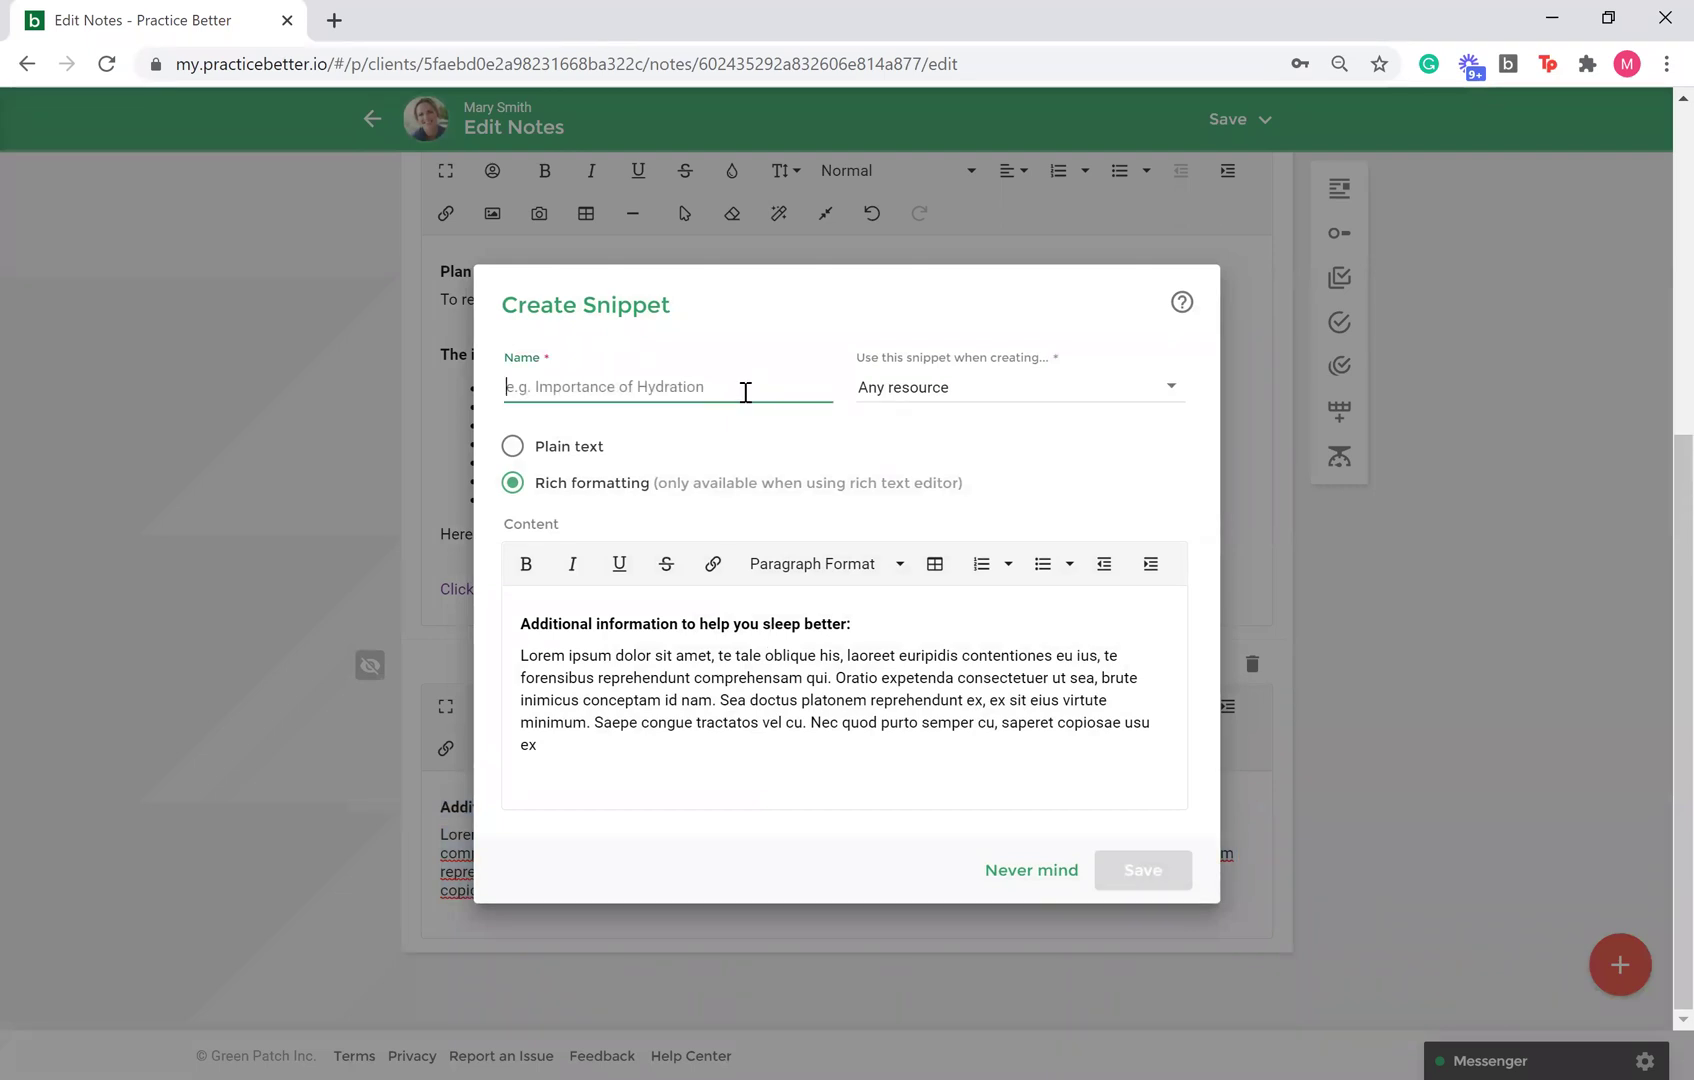
{"action": "type", "text": "Sleep aid"}
{"action": "left_click", "coordinate": [1143, 870]}
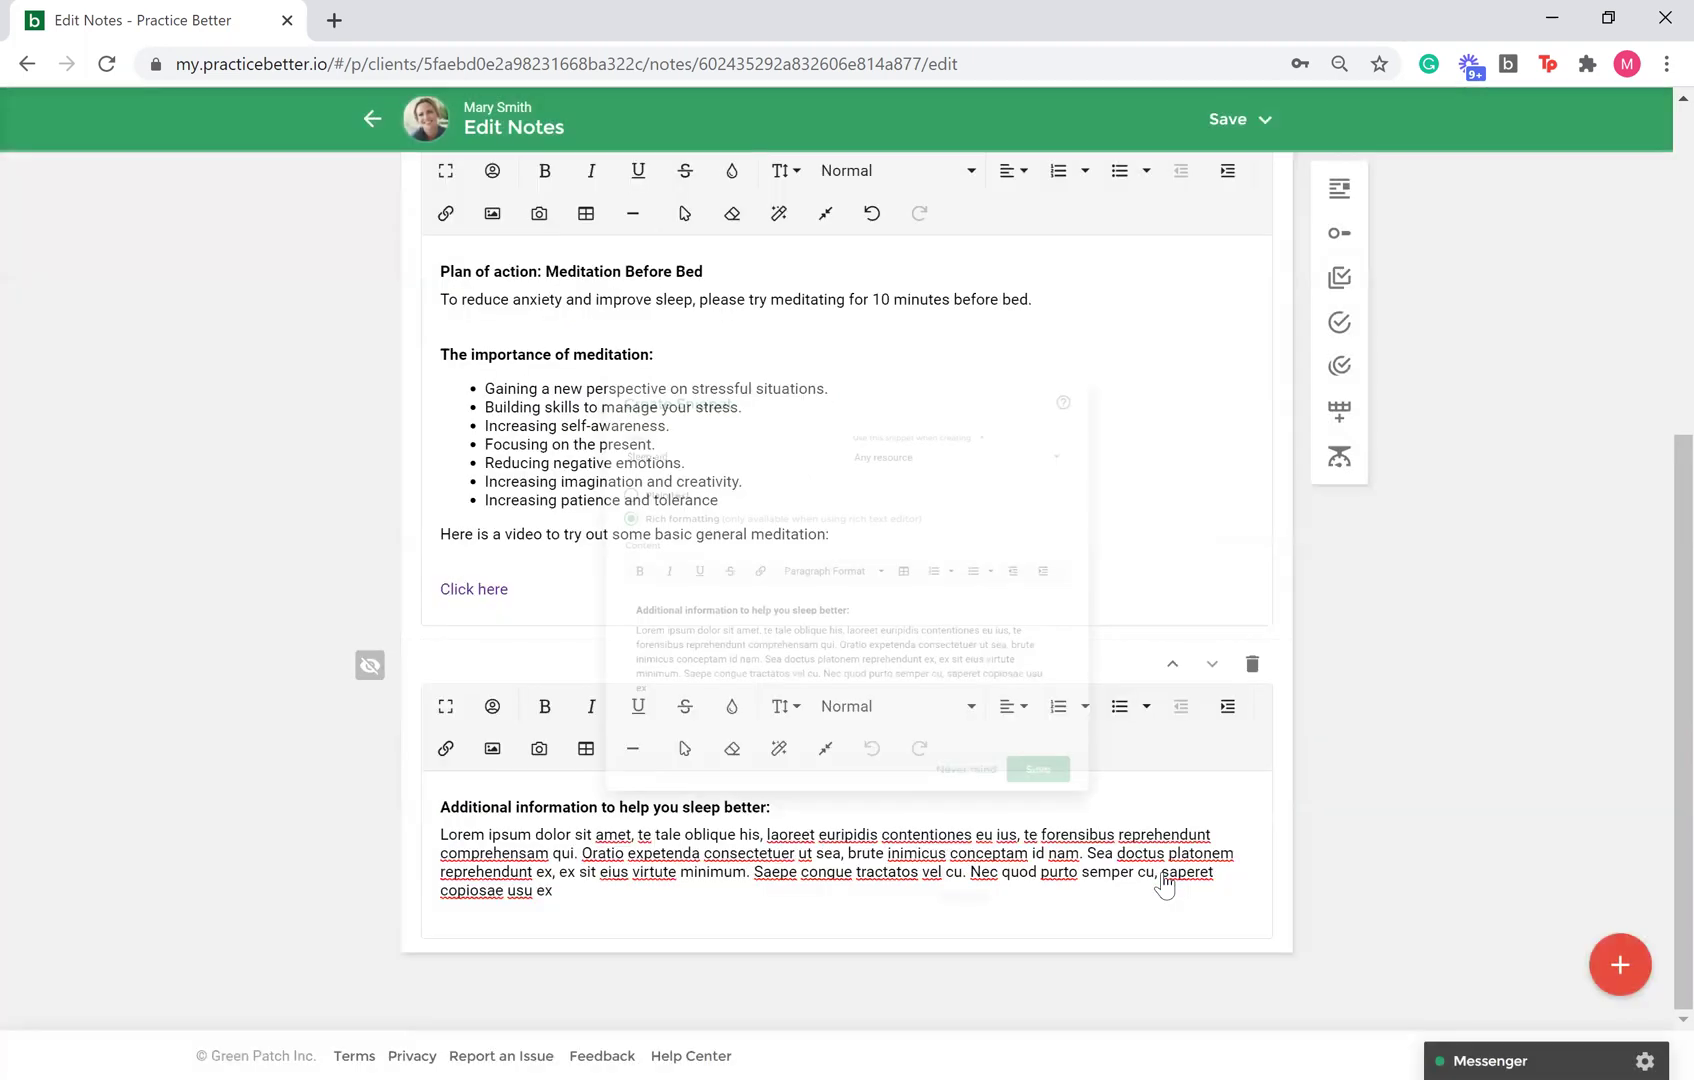